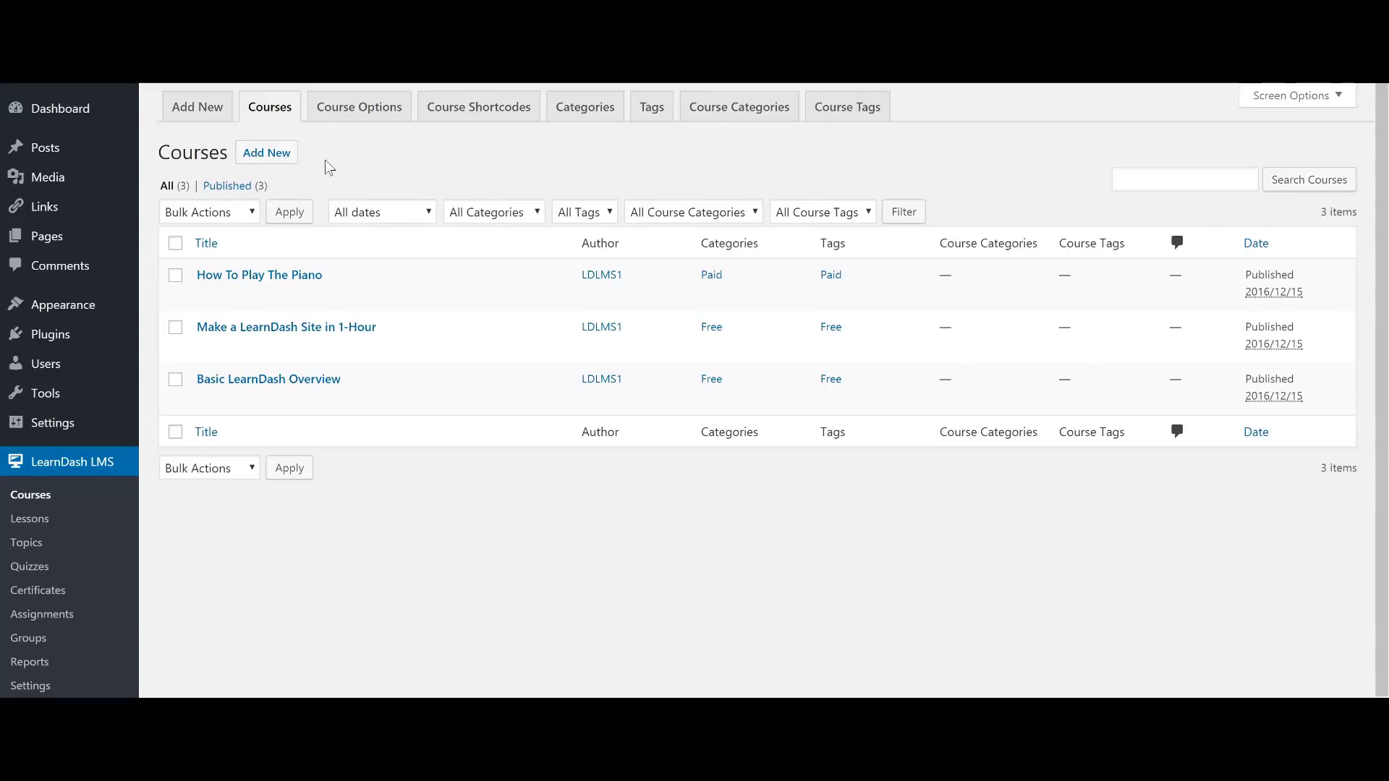
Step: Start a new course titled 'This is my New Course' with body text 'Description'
{"action": "left_click", "coordinate": [325, 161]}
{"action": "left_click", "coordinate": [267, 155]}
{"action": "type", "text": "This is my New"}
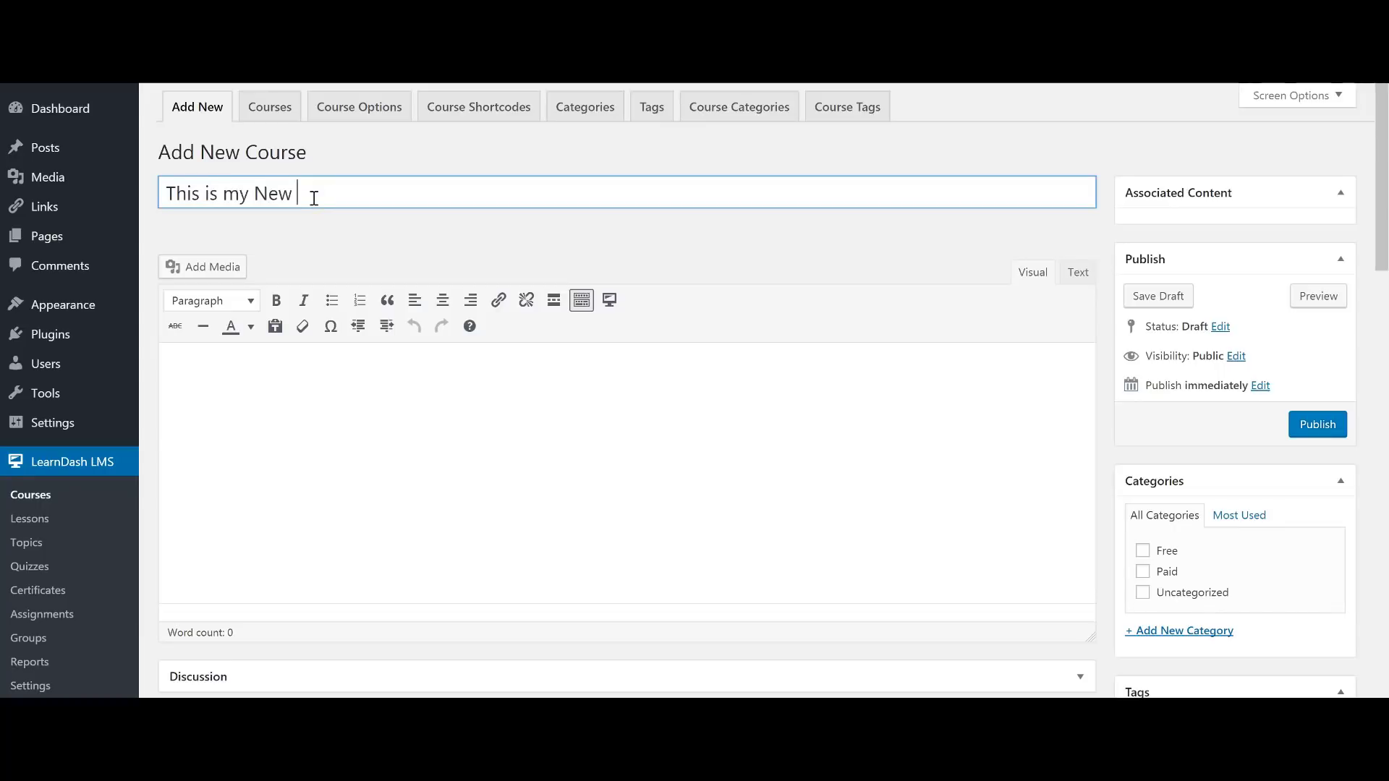
{"action": "type", "text": "Course"}
{"action": "left_click", "coordinate": [478, 448]}
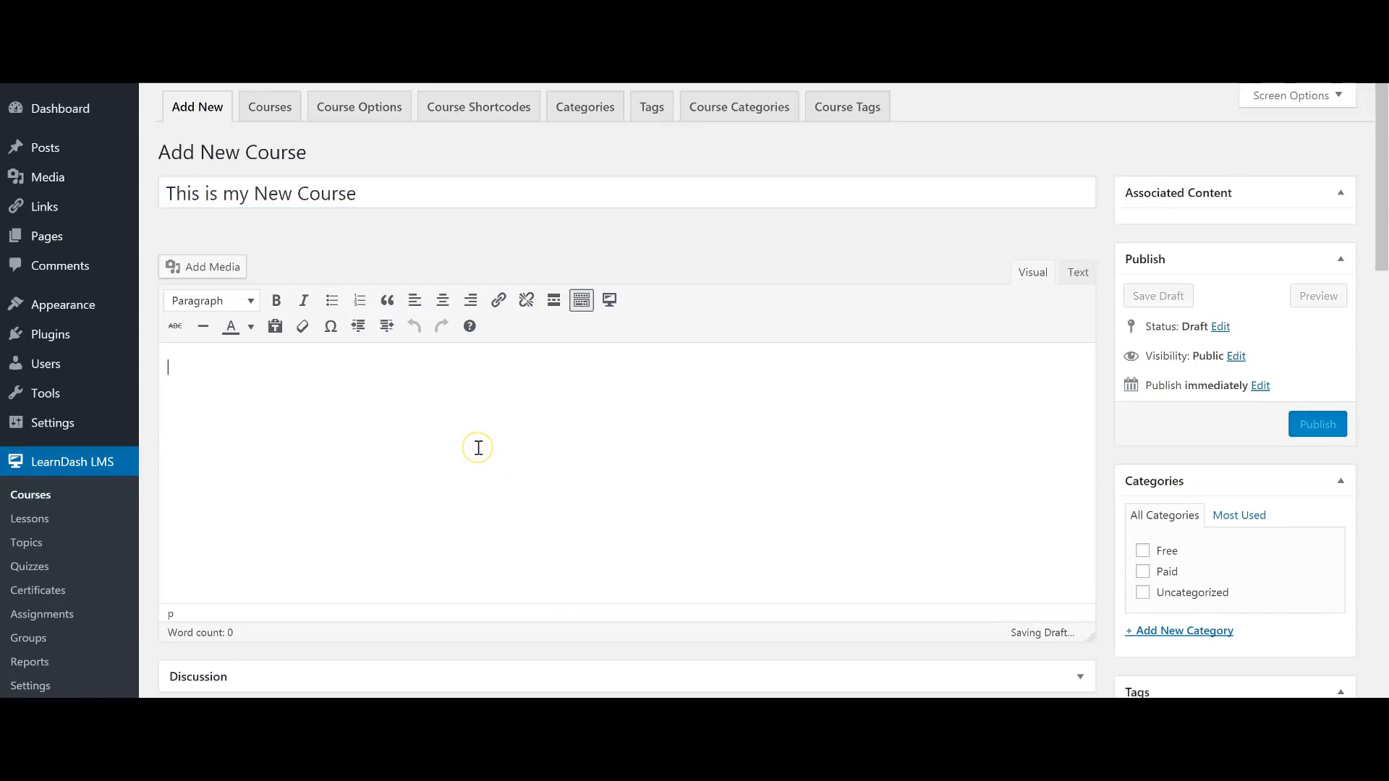
{"action": "type", "text": "Description goes here."}
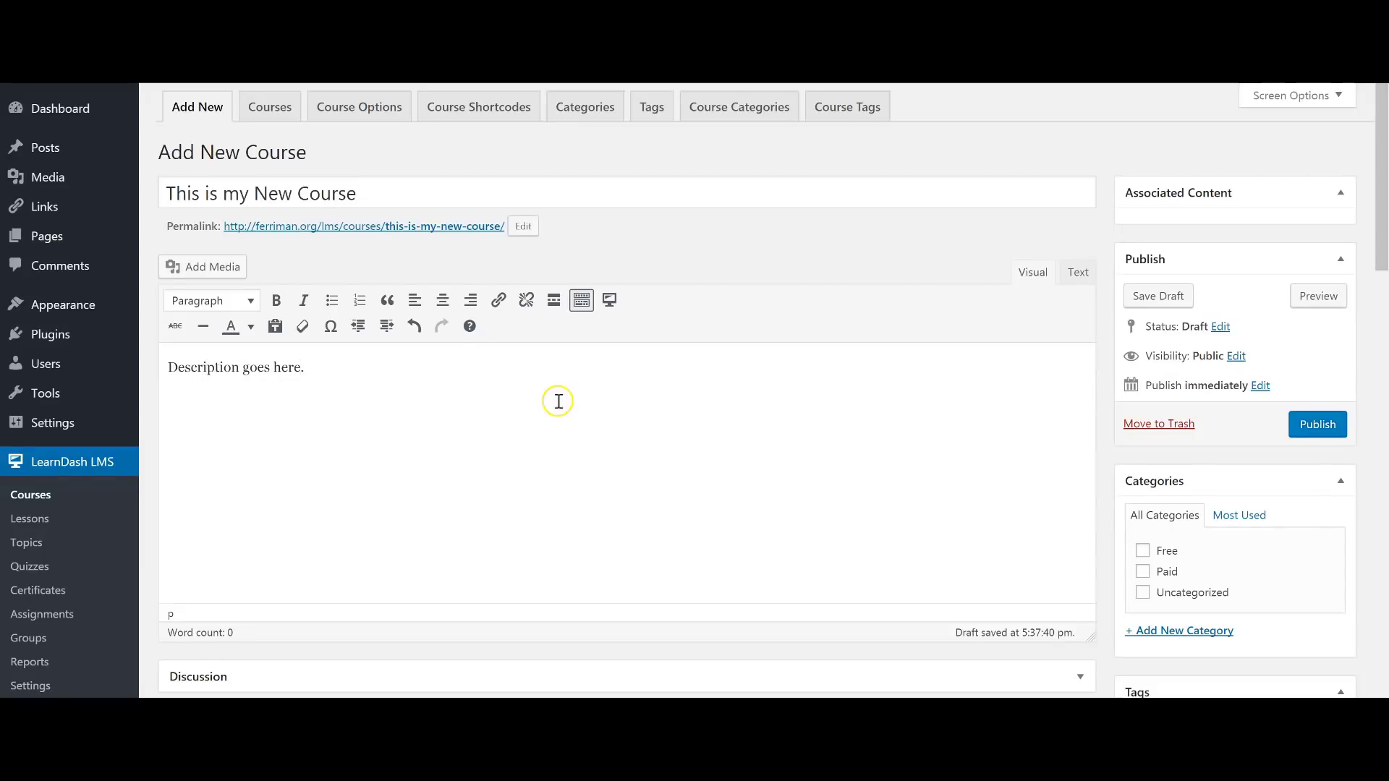
Step: Scroll down to the LearnDash Course Builder box listing the ten available lessons
{"action": "scroll", "coordinate": [559, 401], "scroll_direction": "down", "scroll_amount": 5}
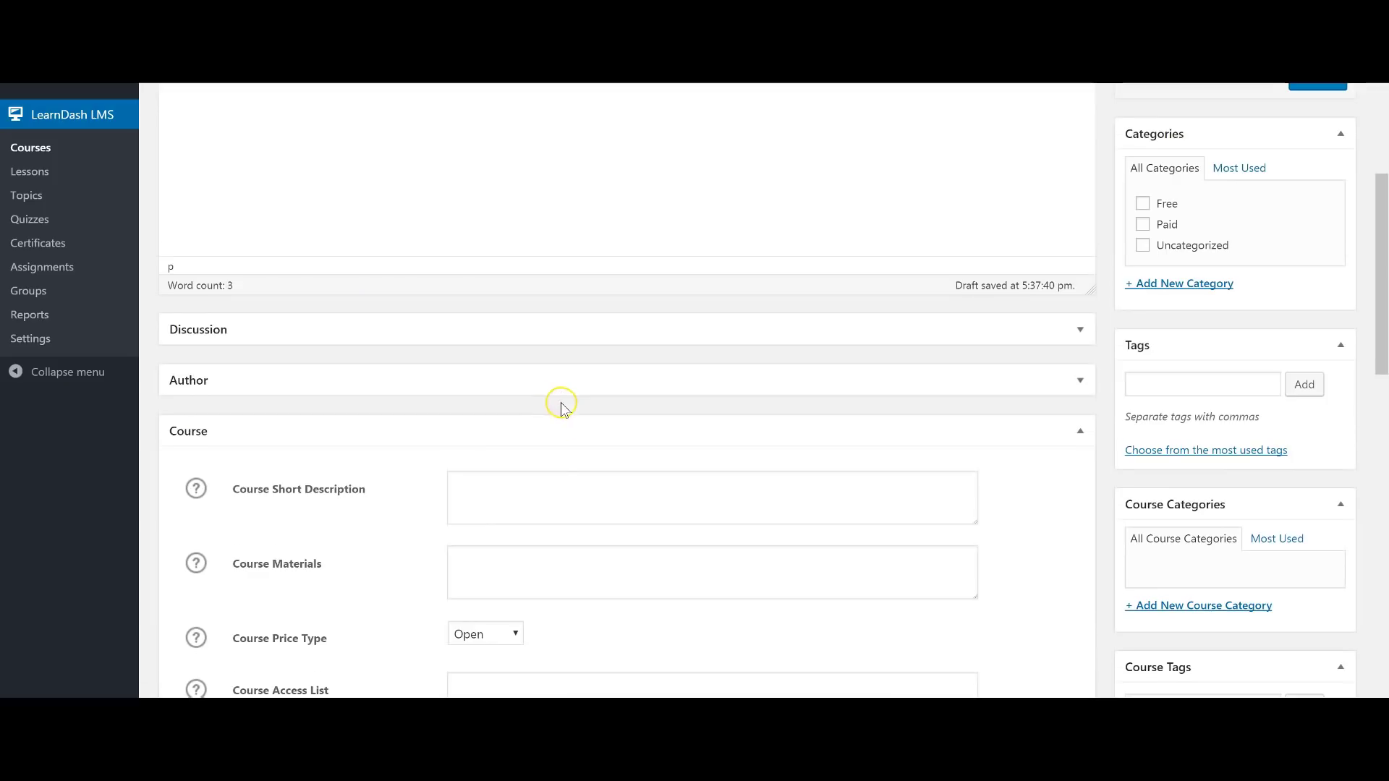
{"action": "scroll", "coordinate": [562, 400], "scroll_direction": "down", "scroll_amount": 4}
{"action": "scroll", "coordinate": [561, 397], "scroll_direction": "down", "scroll_amount": 5}
{"action": "scroll", "coordinate": [562, 397], "scroll_direction": "down", "scroll_amount": 4}
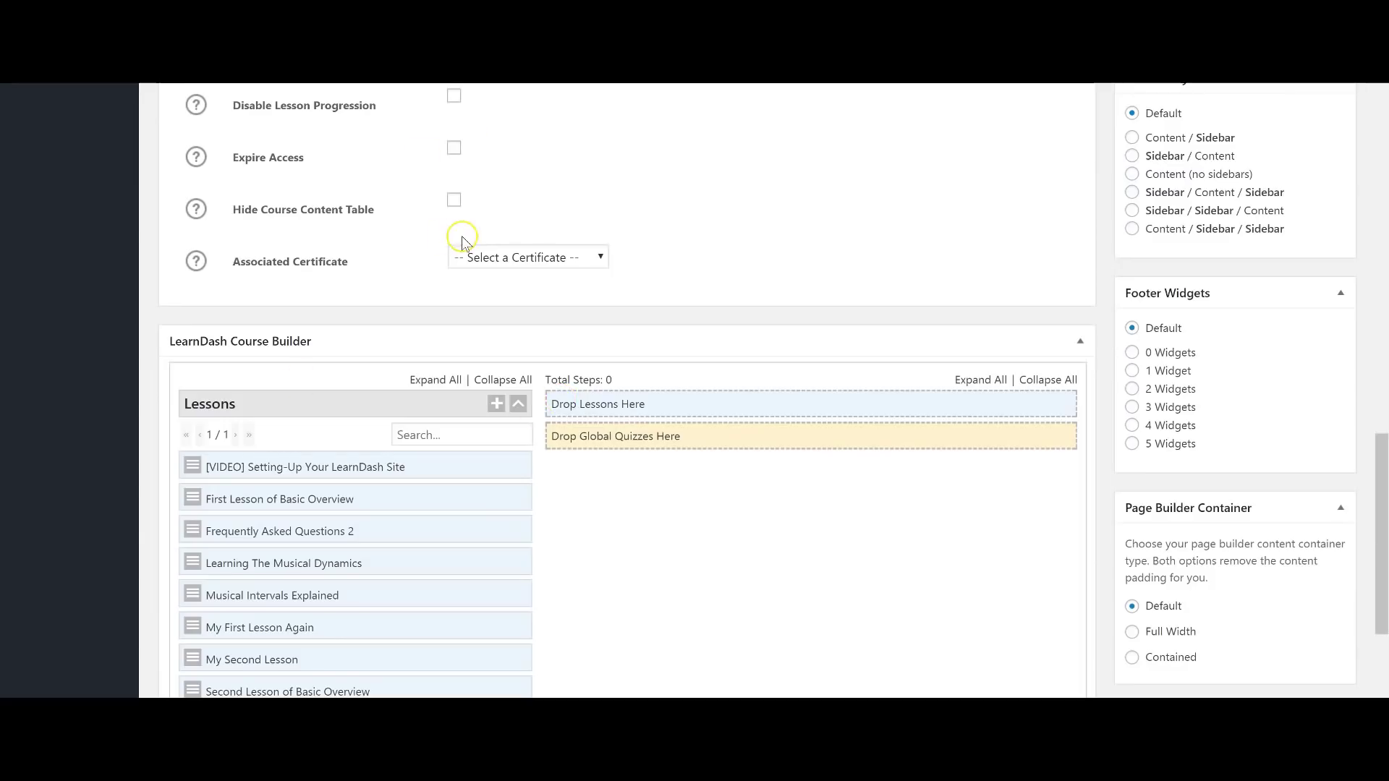
{"action": "scroll", "coordinate": [459, 239], "scroll_direction": "down", "scroll_amount": 2}
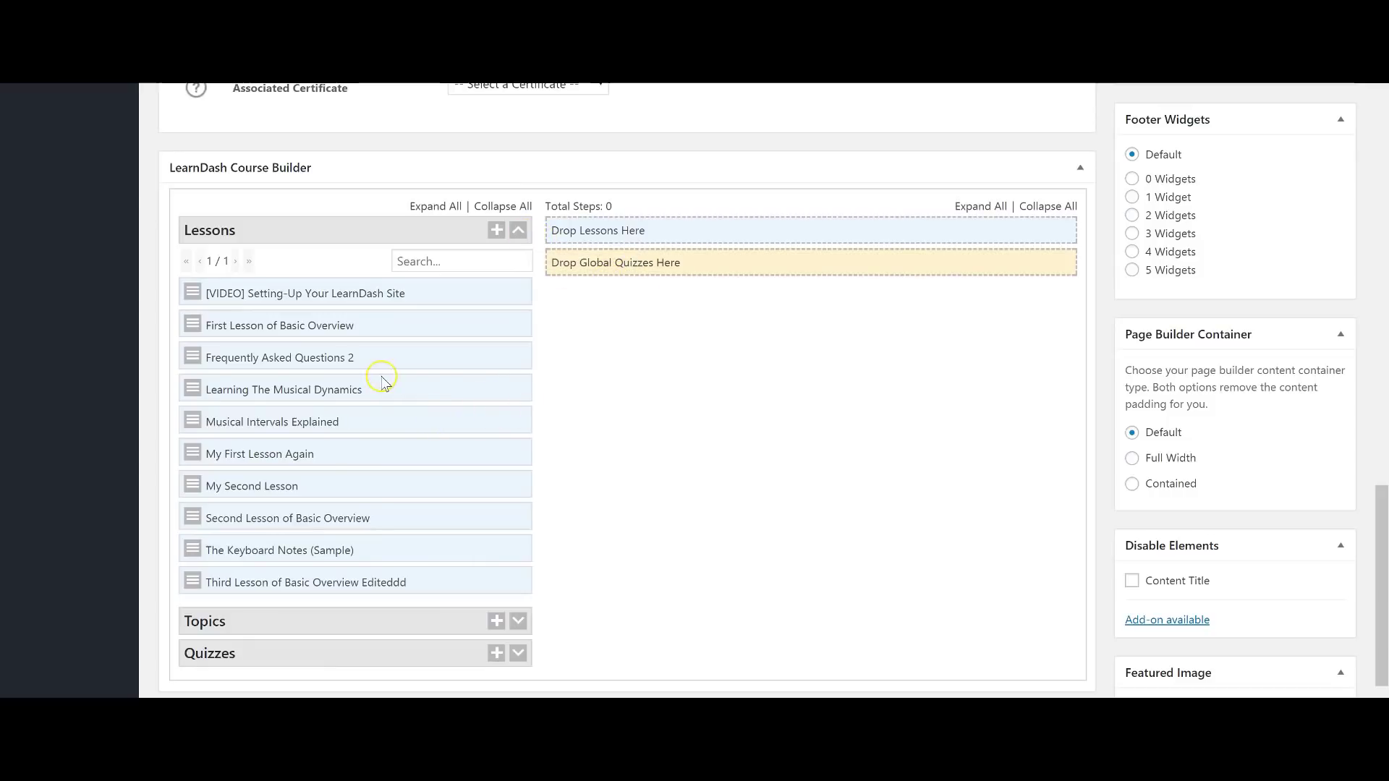
Step: Create three new lessons named Intro, Deep Dive and Conclusion
{"action": "left_click", "coordinate": [497, 232]}
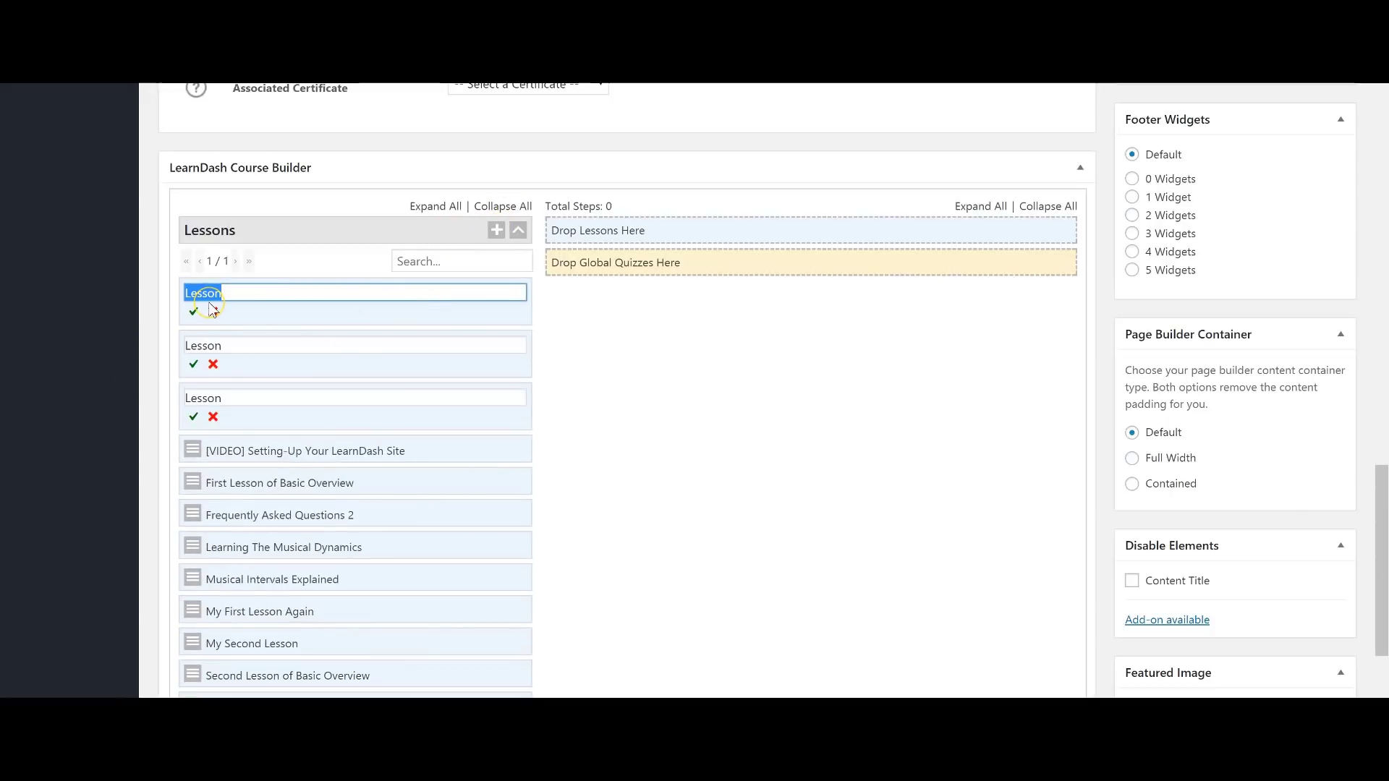
{"action": "type", "text": "Intro"}
{"action": "key", "text": "Tab"}
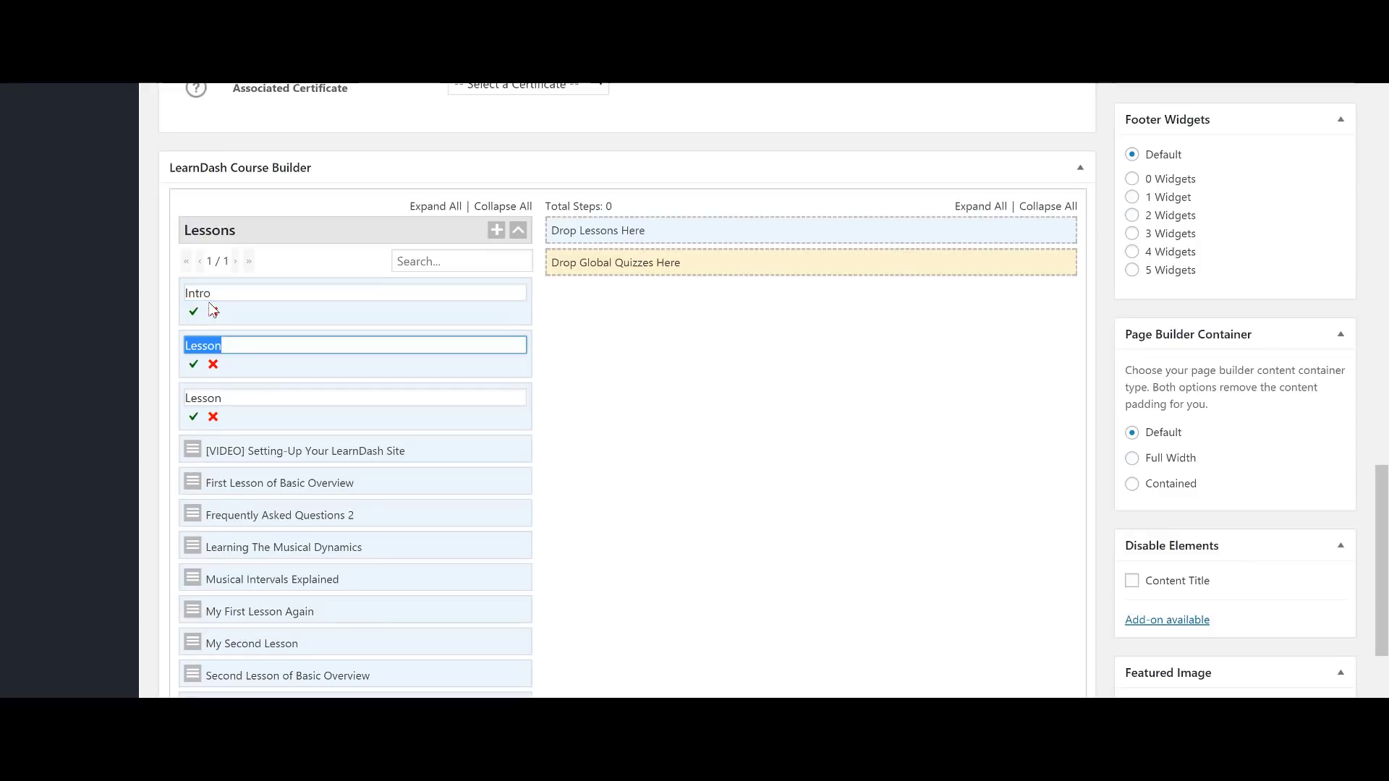
{"action": "type", "text": "Deep Dive"}
{"action": "key", "text": "Tab"}
{"action": "type", "text": "Con"}
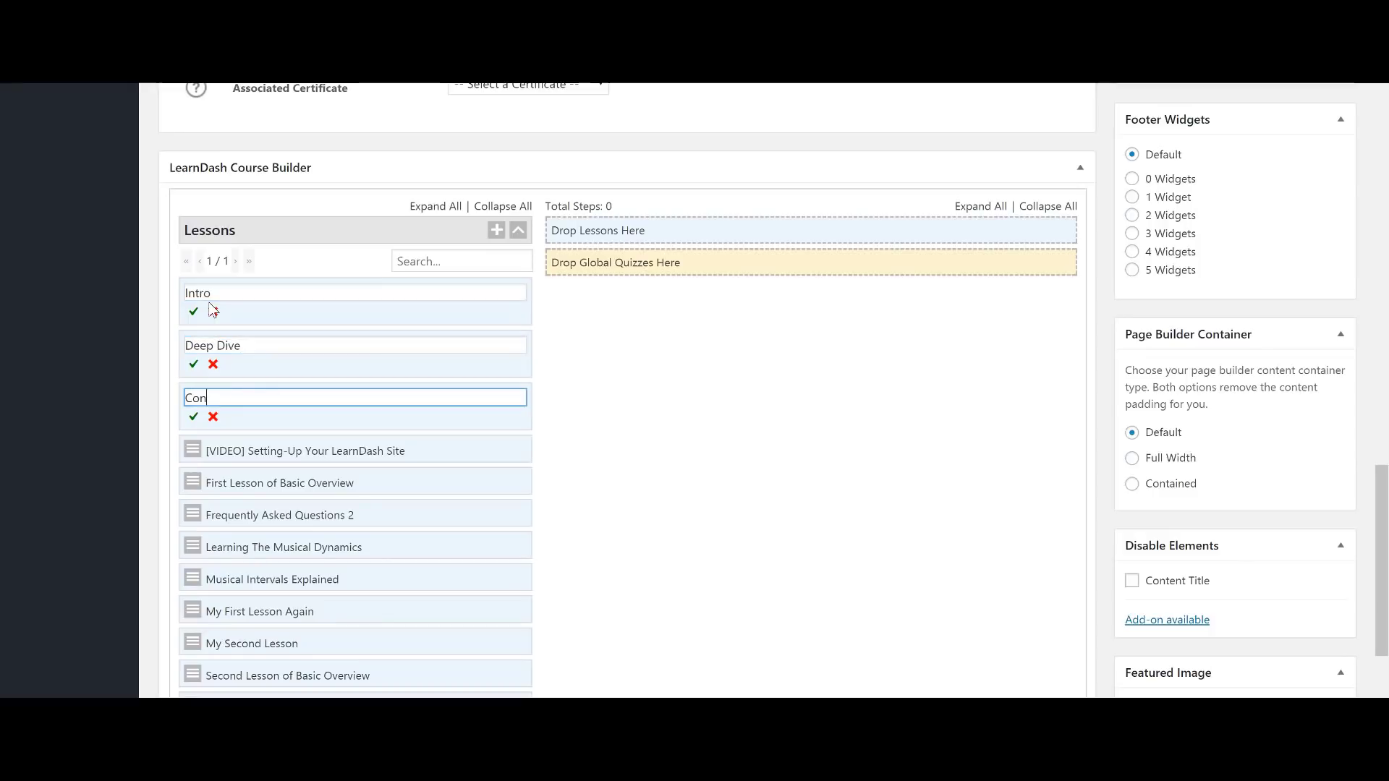
{"action": "left_click", "coordinate": [193, 311]}
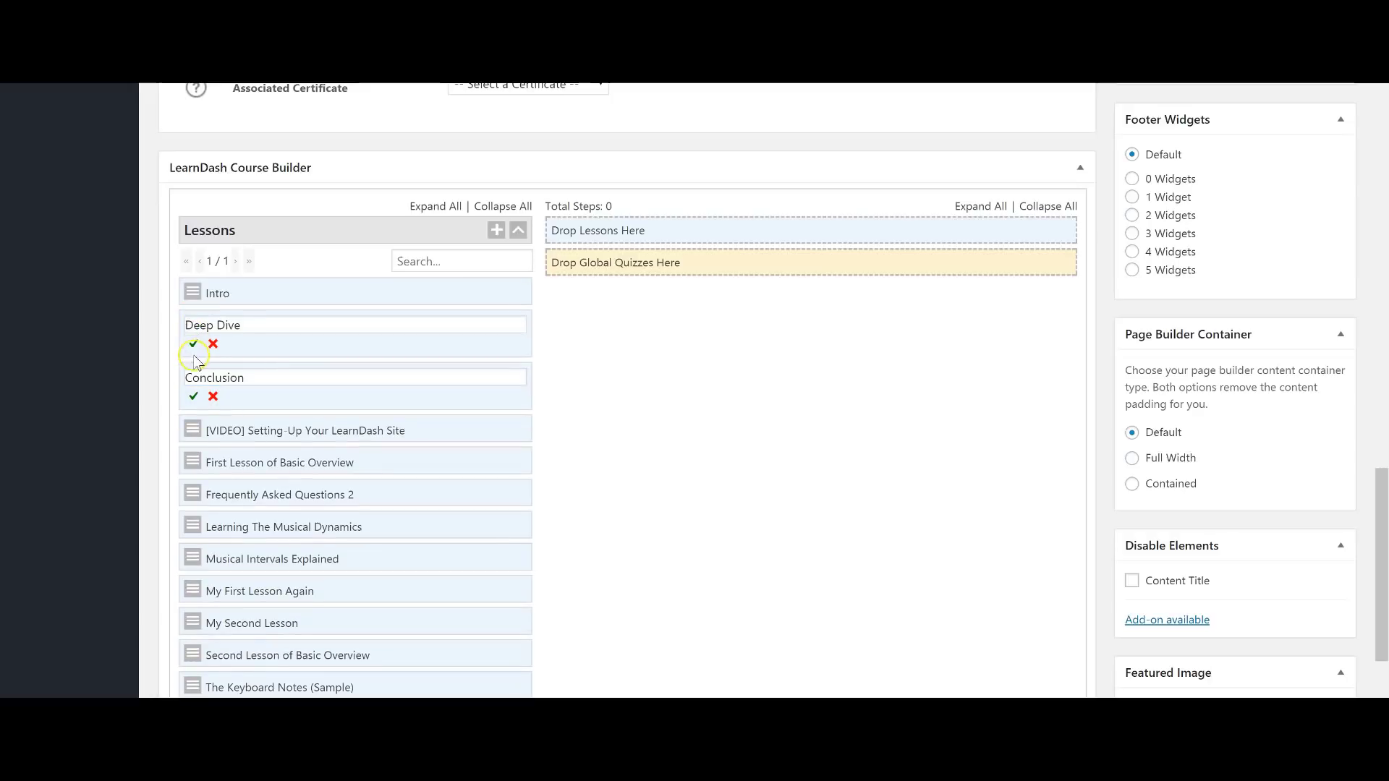
{"action": "left_click", "coordinate": [193, 343]}
{"action": "left_click", "coordinate": [193, 376]}
Step: Drag Intro, Deep Dive and Conclusion together into the course outline
{"action": "left_click", "coordinate": [192, 290]}
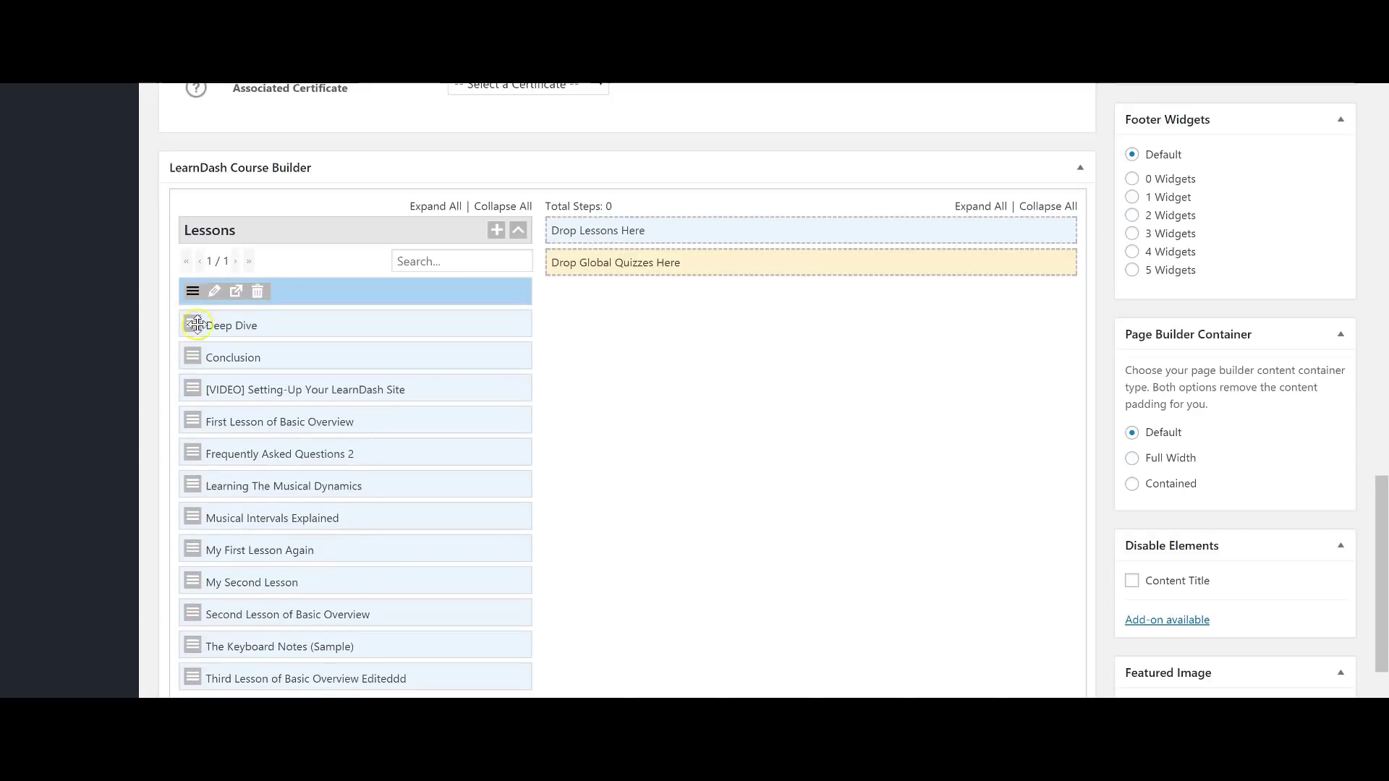
{"action": "left_click", "coordinate": [193, 323]}
{"action": "left_click", "coordinate": [192, 357]}
{"action": "left_click_drag", "start_coordinate": [193, 357], "coordinate": [579, 235]}
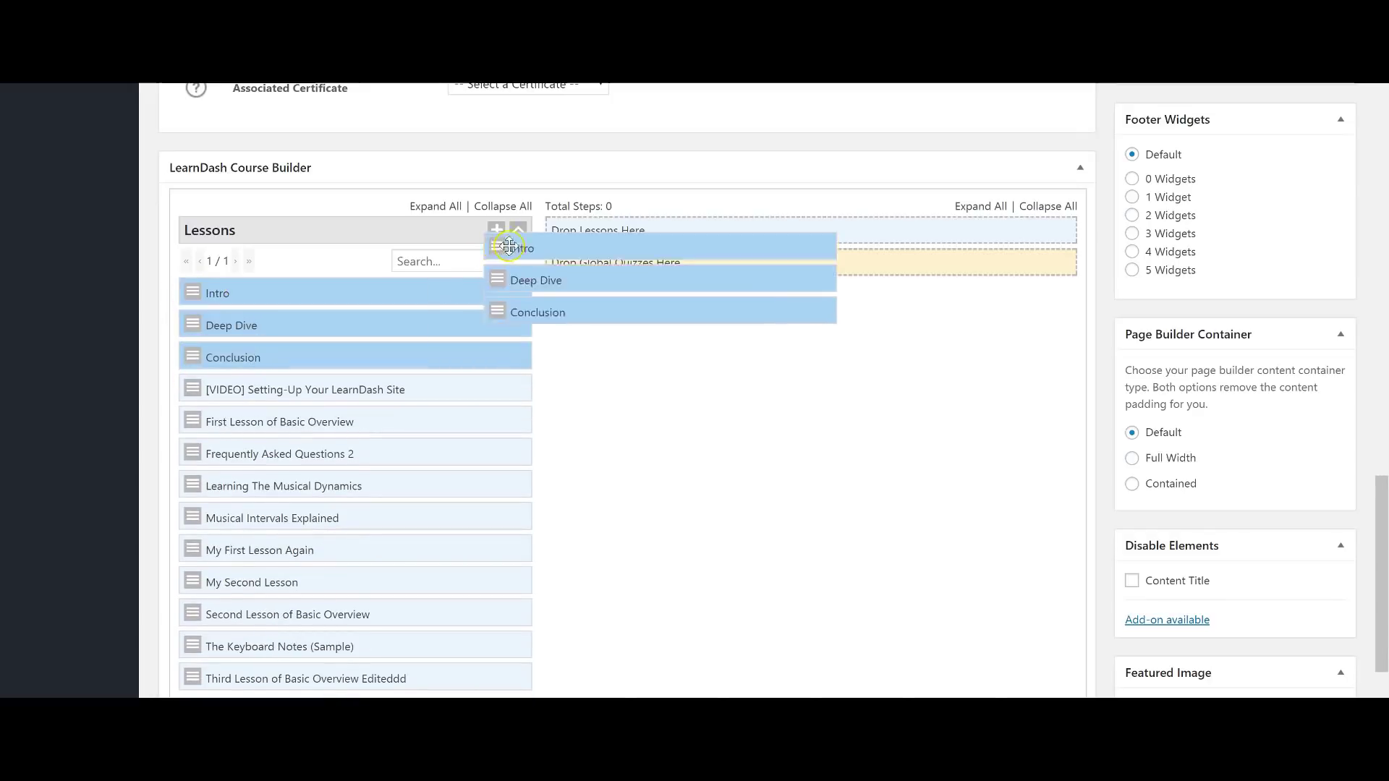
{"action": "left_click_drag", "start_coordinate": [591, 360], "coordinate": [593, 362]}
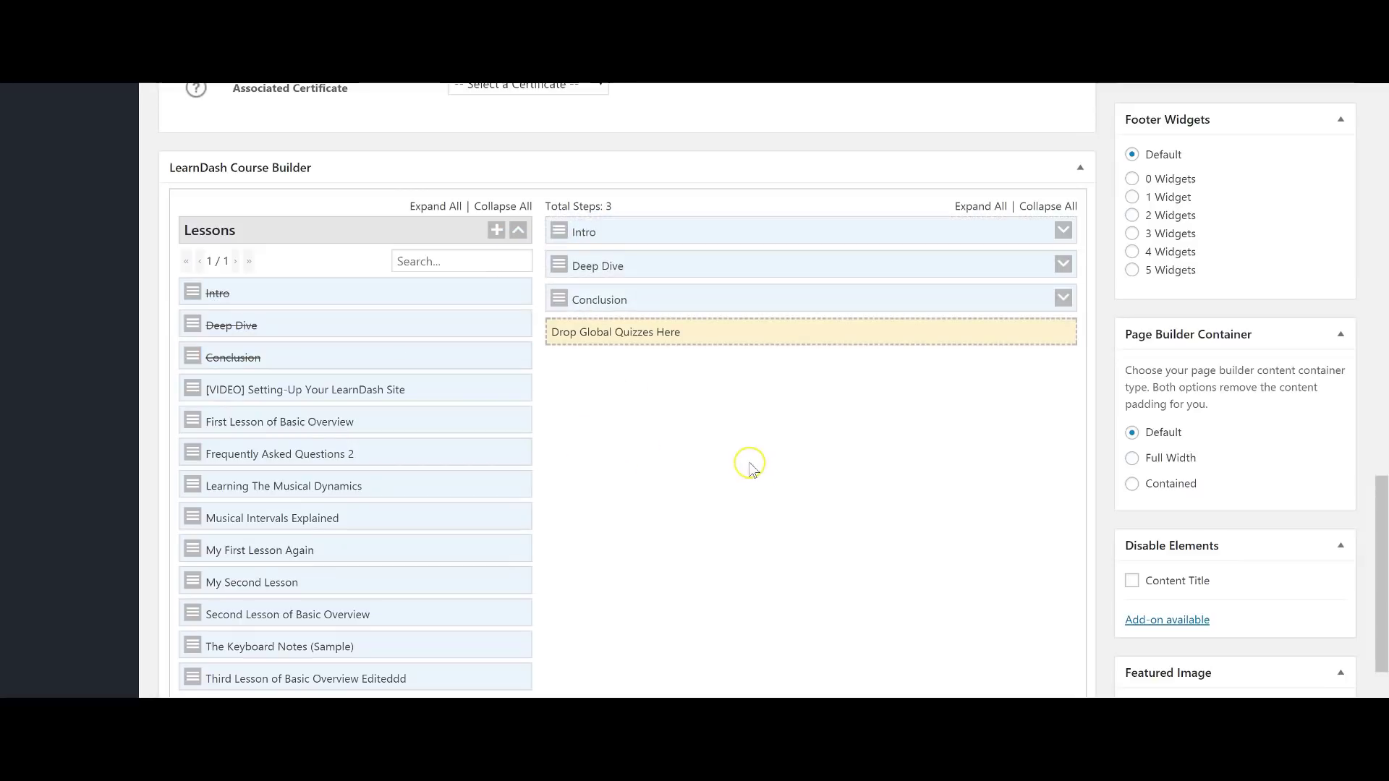
Step: Create two new topics named Key Terms and Important Facts
{"action": "left_click", "coordinate": [496, 230]}
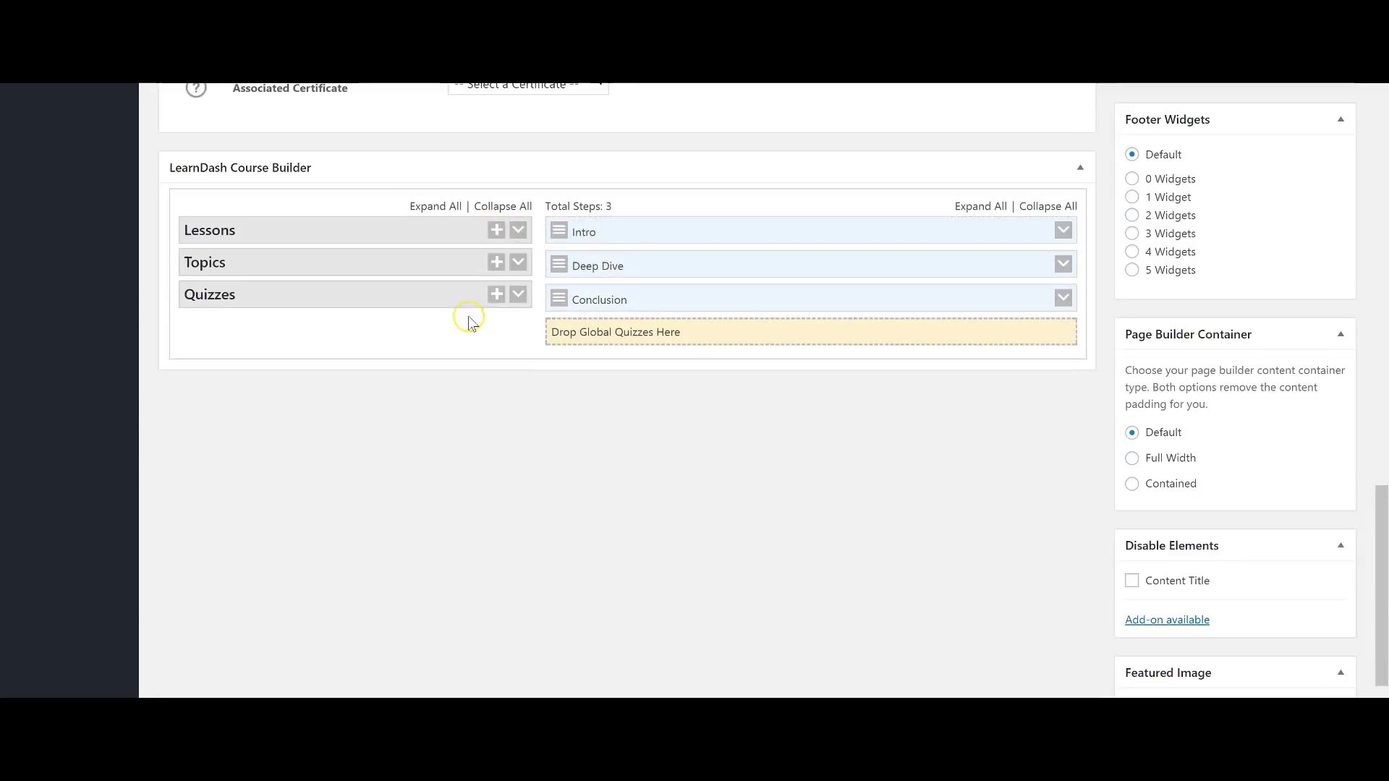
{"action": "left_click", "coordinate": [496, 262]}
{"action": "left_click", "coordinate": [497, 262]}
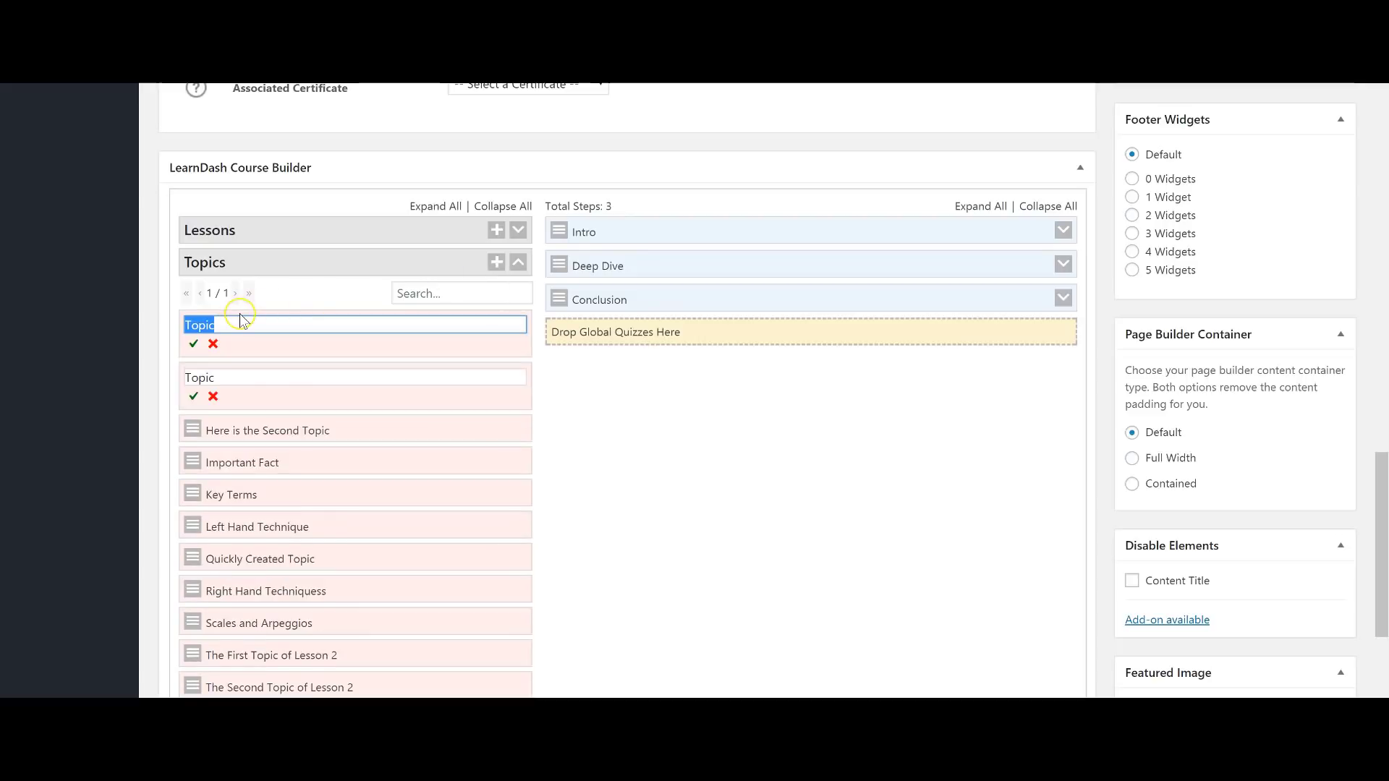
{"action": "type", "text": "Key Te"}
{"action": "type", "text": "rms"}
{"action": "left_click", "coordinate": [230, 370]}
{"action": "left_click_drag", "start_coordinate": [230, 371], "coordinate": [188, 377]}
{"action": "type", "text": "Important Facts"}
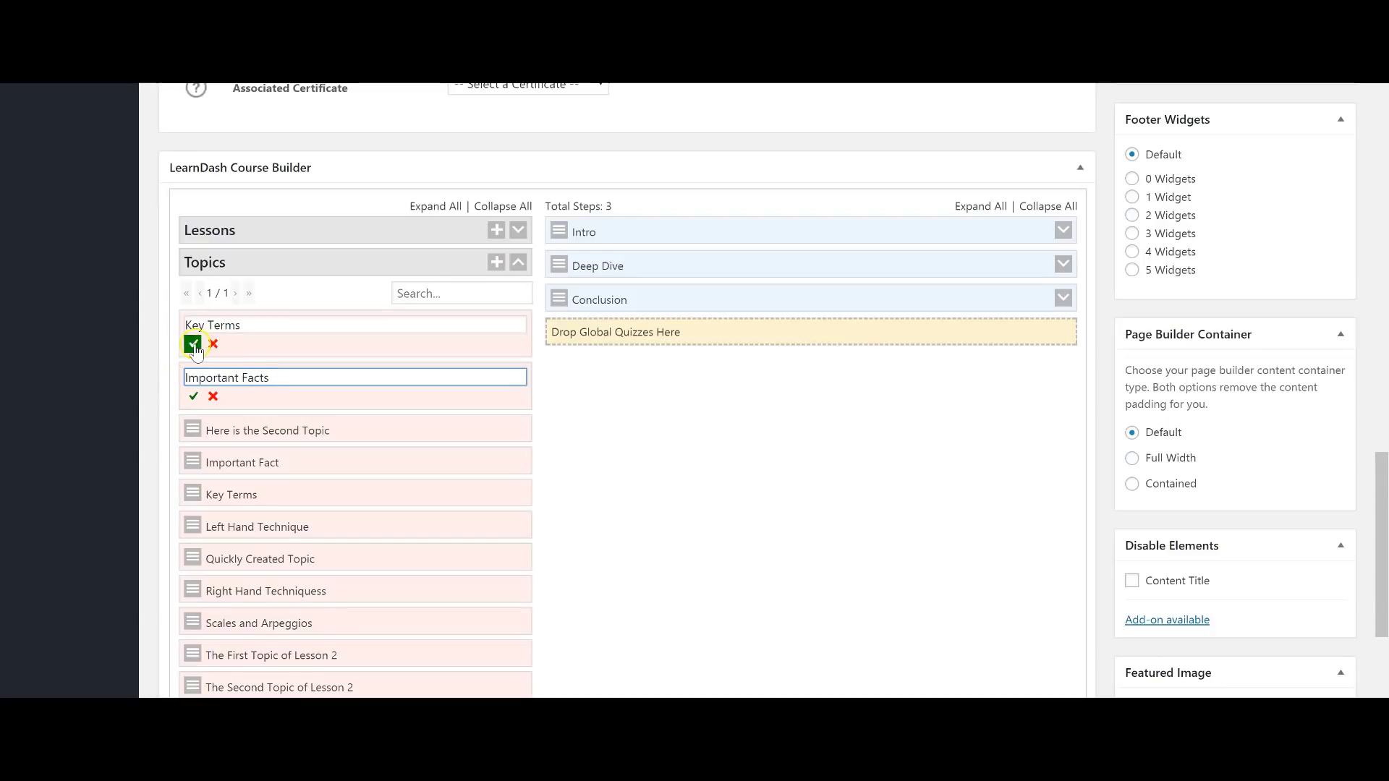
{"action": "left_click", "coordinate": [193, 344]}
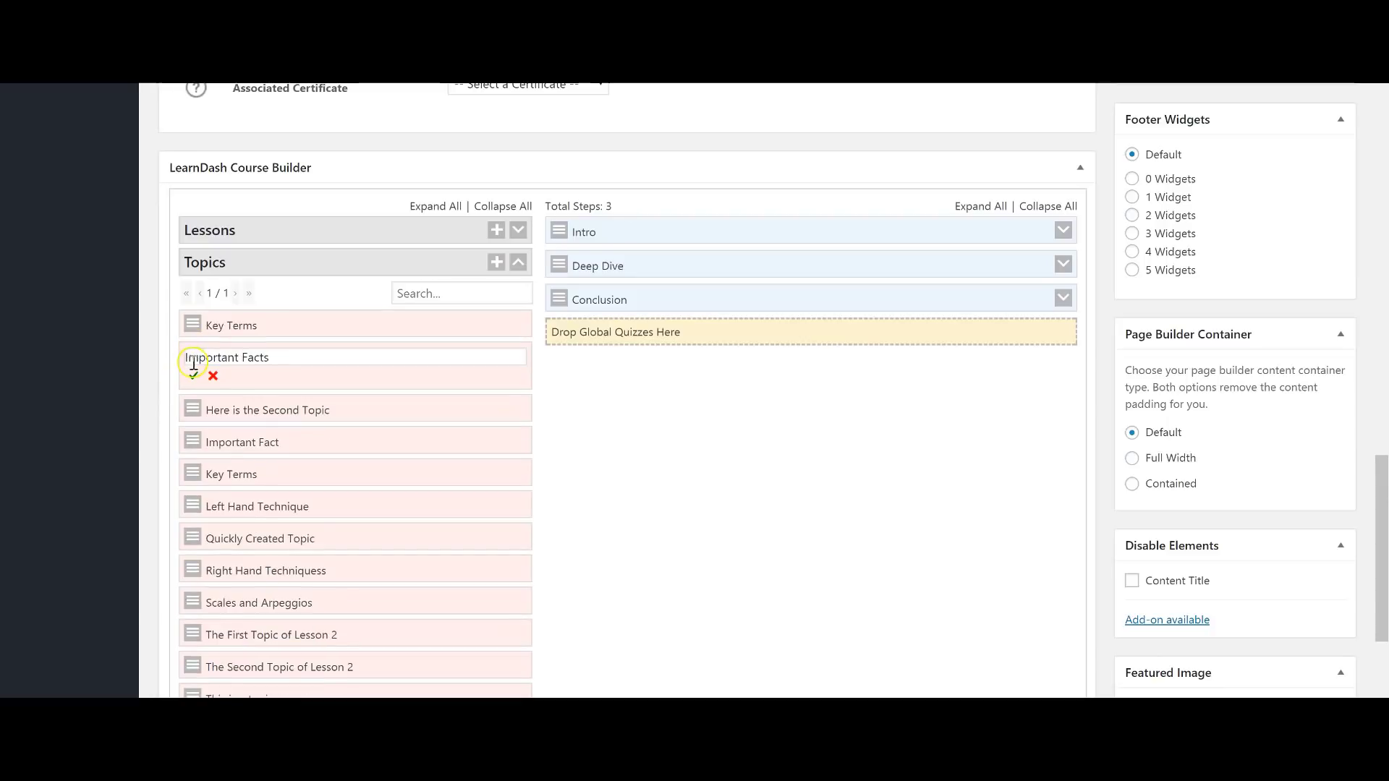
{"action": "left_click", "coordinate": [193, 376]}
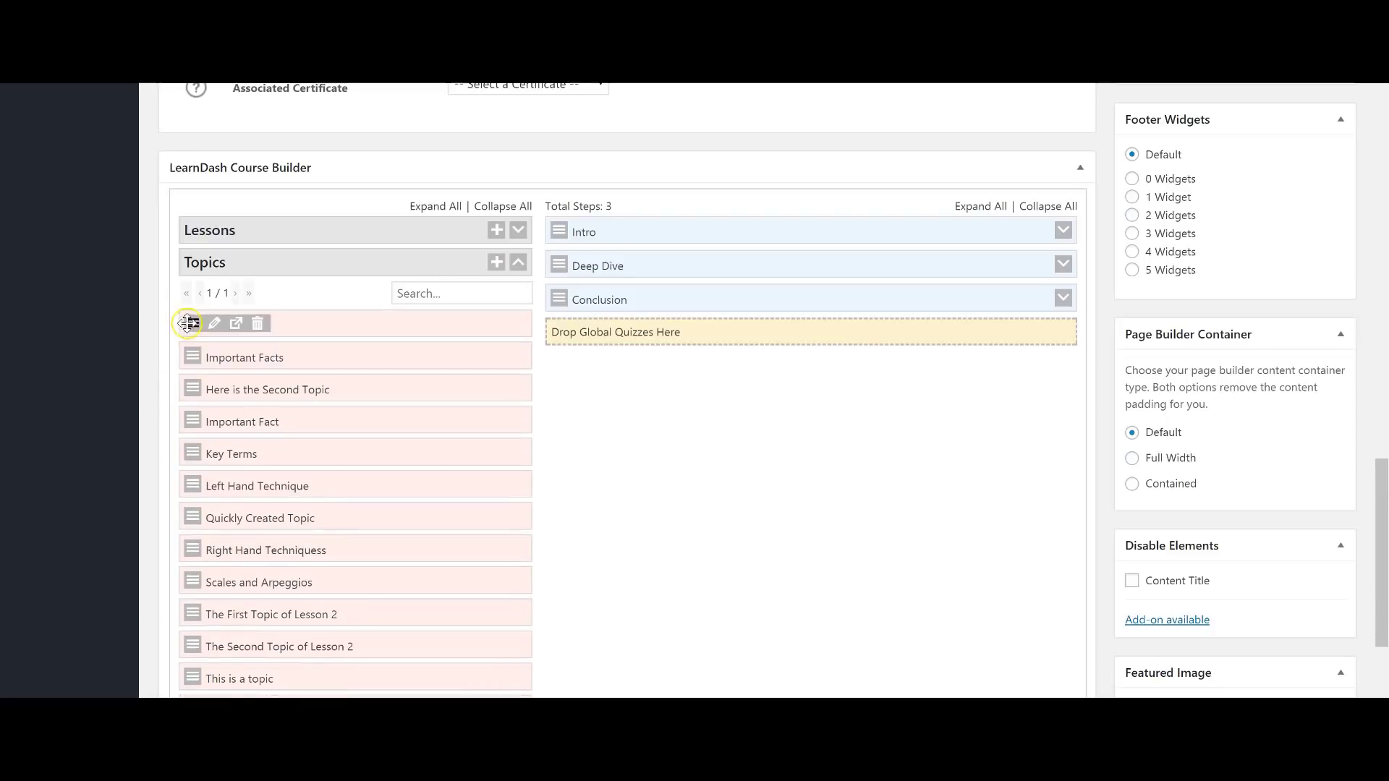
Step: Move Key Terms and Important Facts into the Deep Dive lesson
{"action": "left_click", "coordinate": [1063, 264]}
{"action": "left_click", "coordinate": [192, 325]}
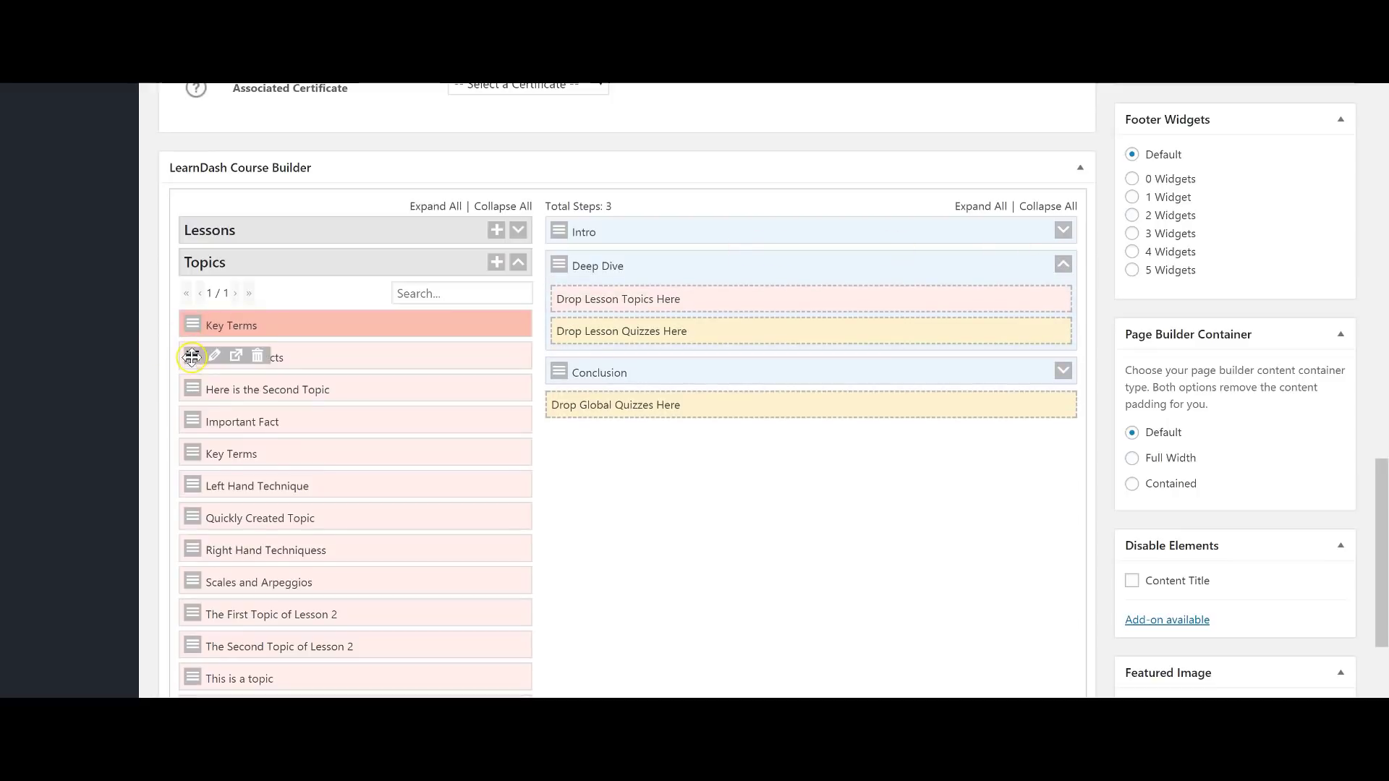
{"action": "left_click", "coordinate": [192, 357]}
{"action": "left_click_drag", "start_coordinate": [192, 325], "coordinate": [554, 293]}
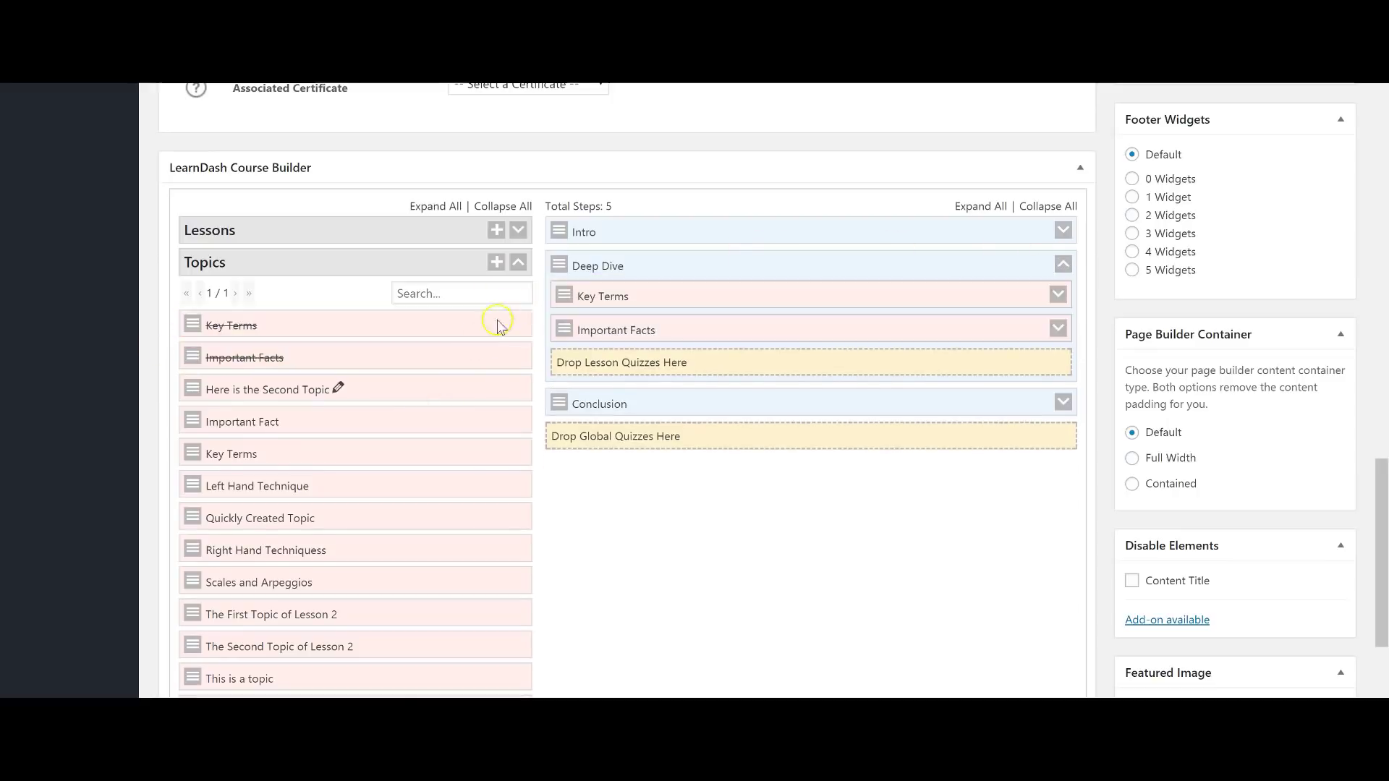
Step: Create two new quizzes named Assessment and The Final
{"action": "left_click", "coordinate": [519, 263]}
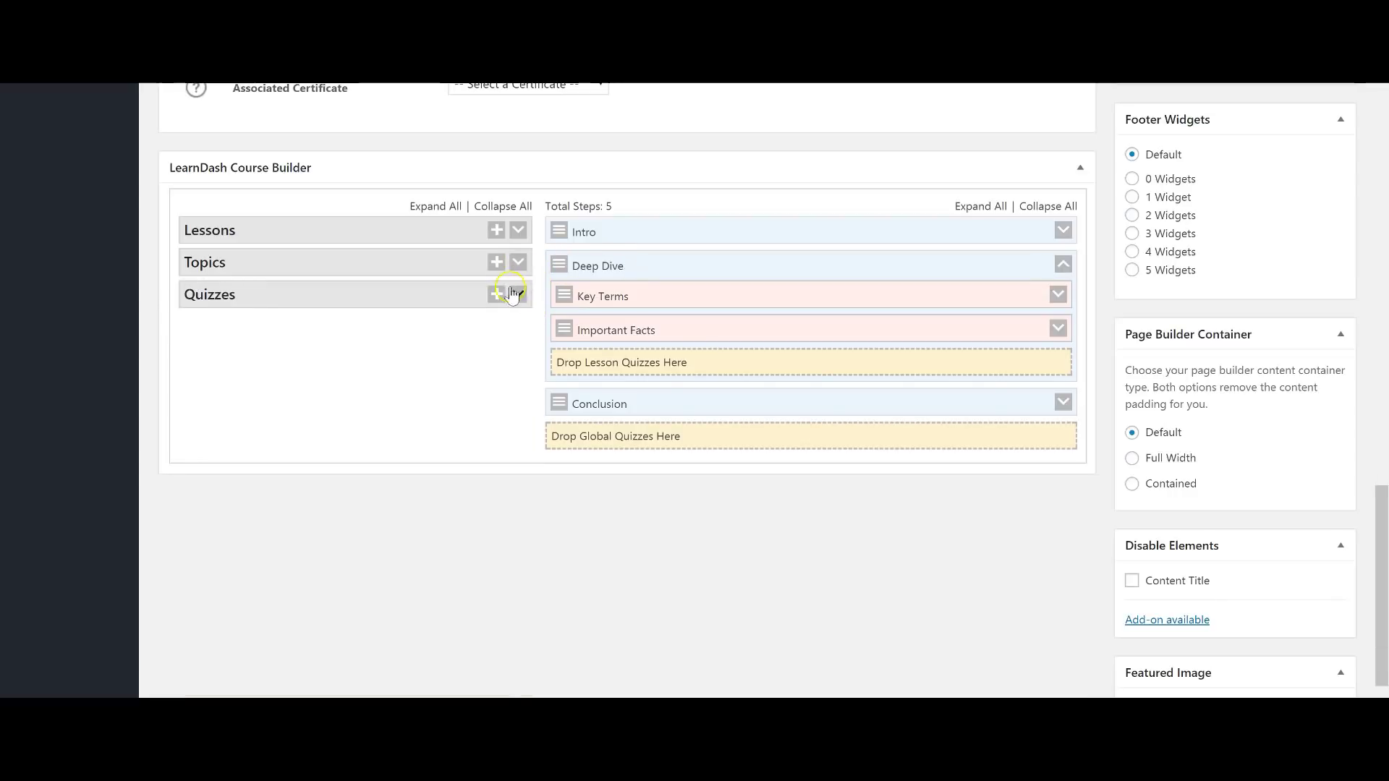
{"action": "left_click", "coordinate": [496, 294]}
{"action": "left_click", "coordinate": [282, 354]}
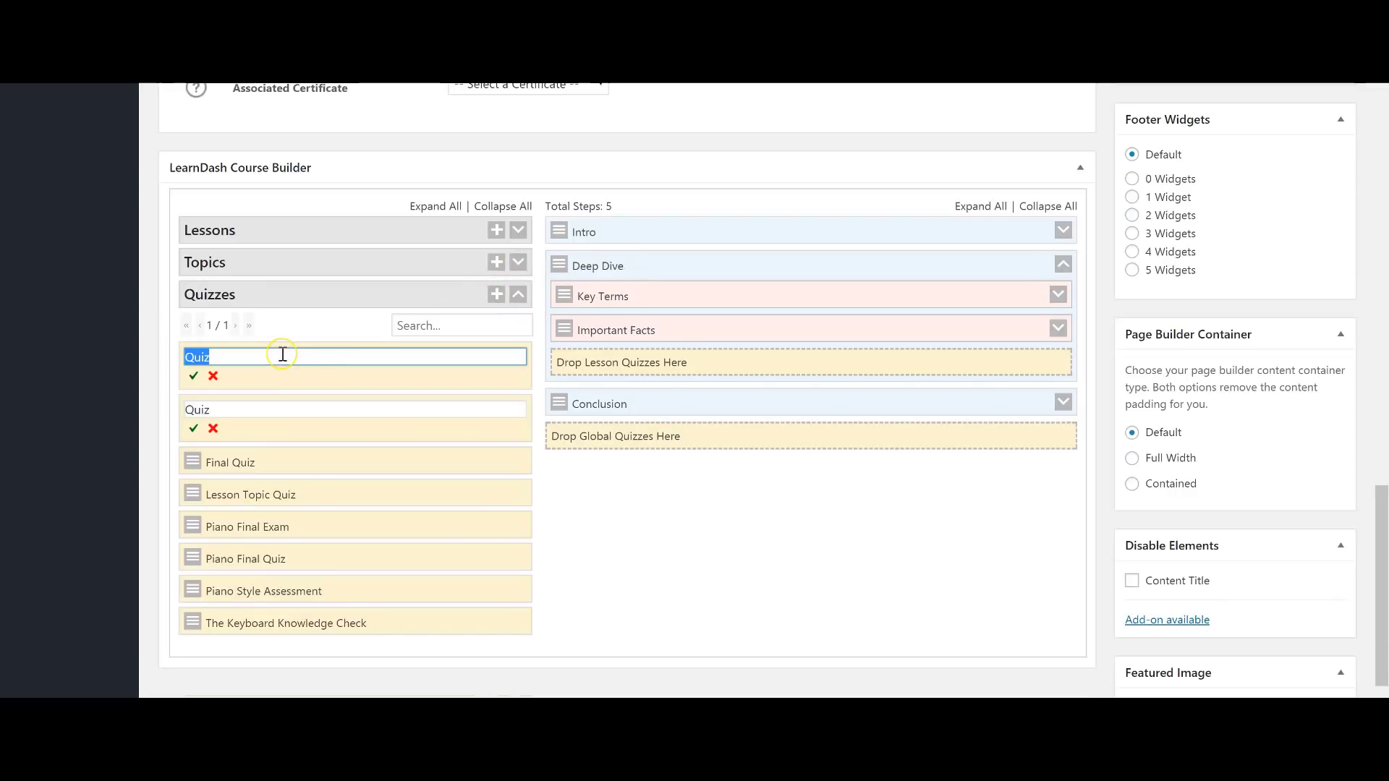
{"action": "type", "text": "t"}
{"action": "key", "text": "Tab"}
{"action": "type", "text": "The Final"}
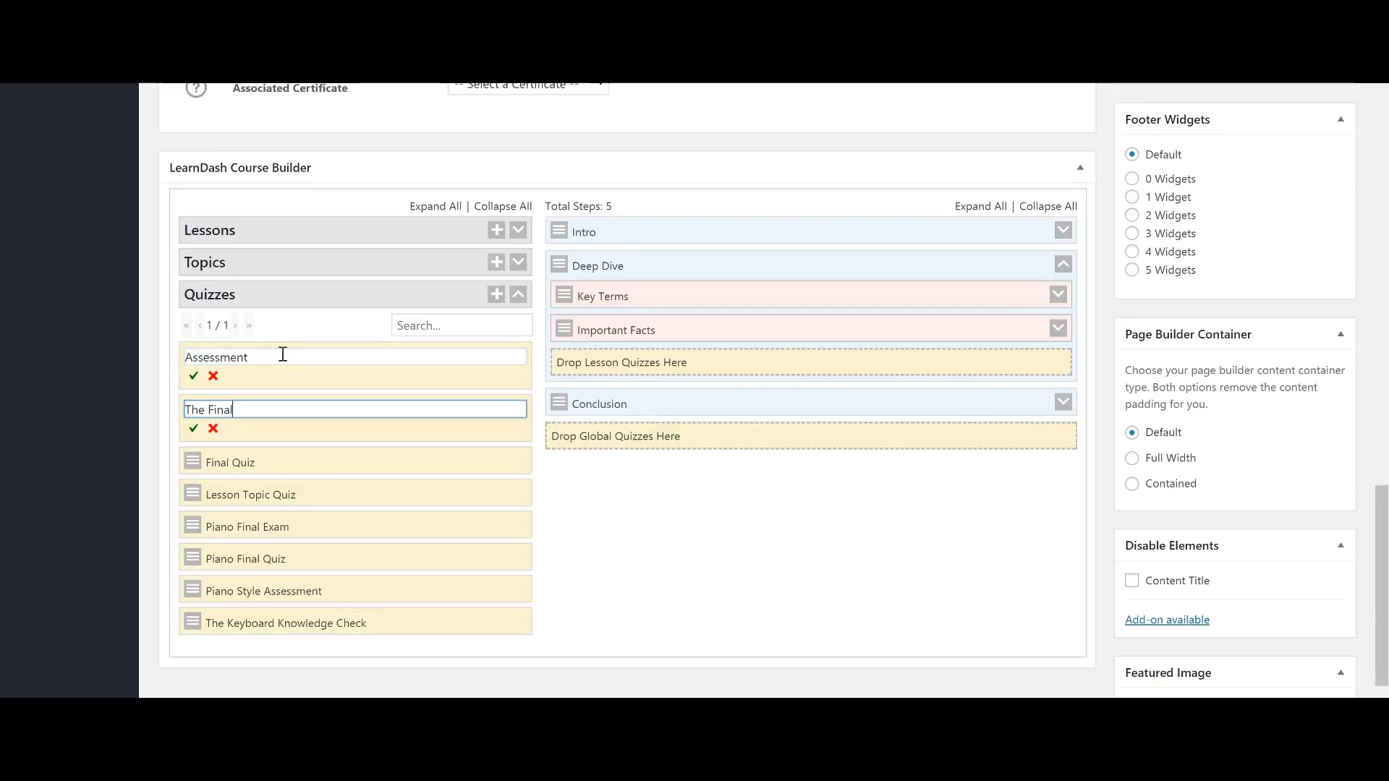
{"action": "left_click", "coordinate": [194, 376]}
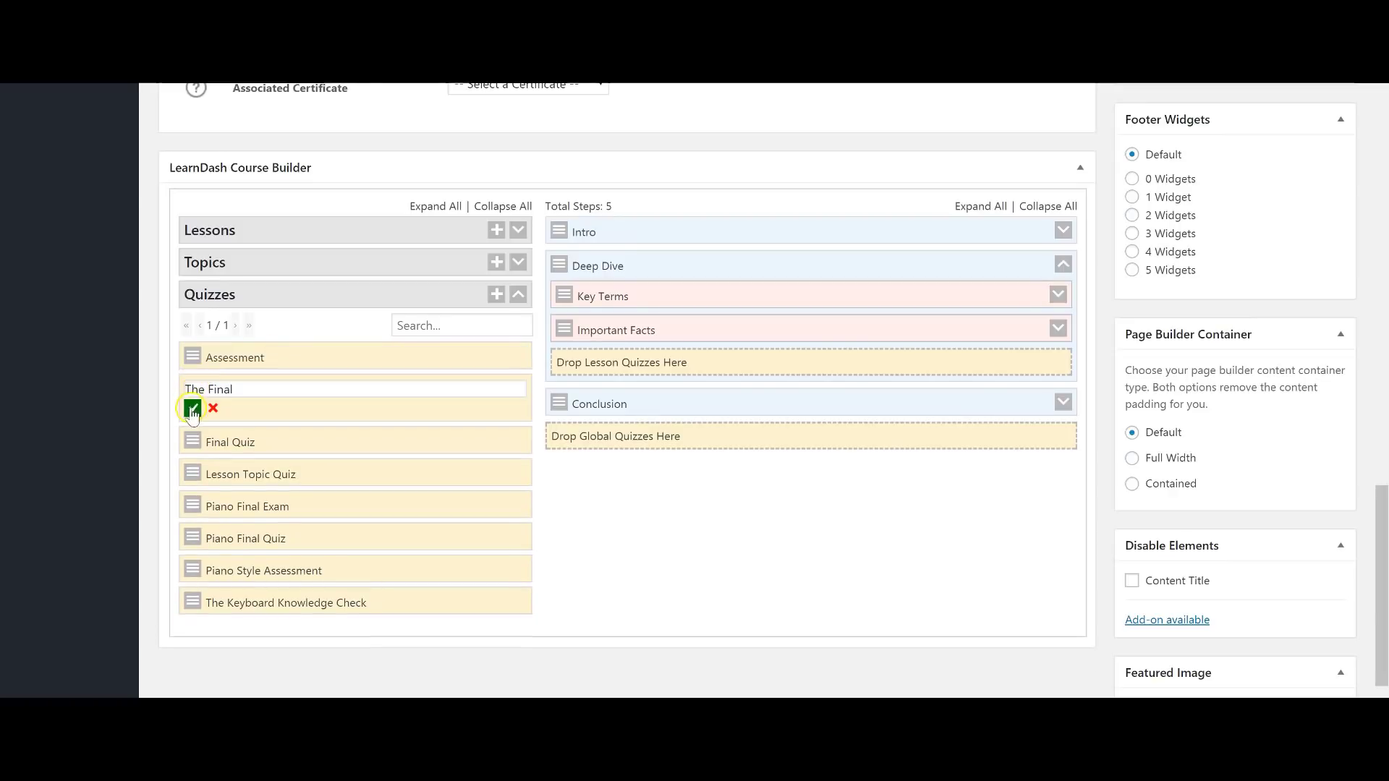
{"action": "left_click", "coordinate": [193, 407]}
Step: Add Assessment and The Final to the course as global quizzes after the lessons
{"action": "left_click", "coordinate": [203, 357]}
{"action": "left_click", "coordinate": [210, 390], "text": "ctrl"}
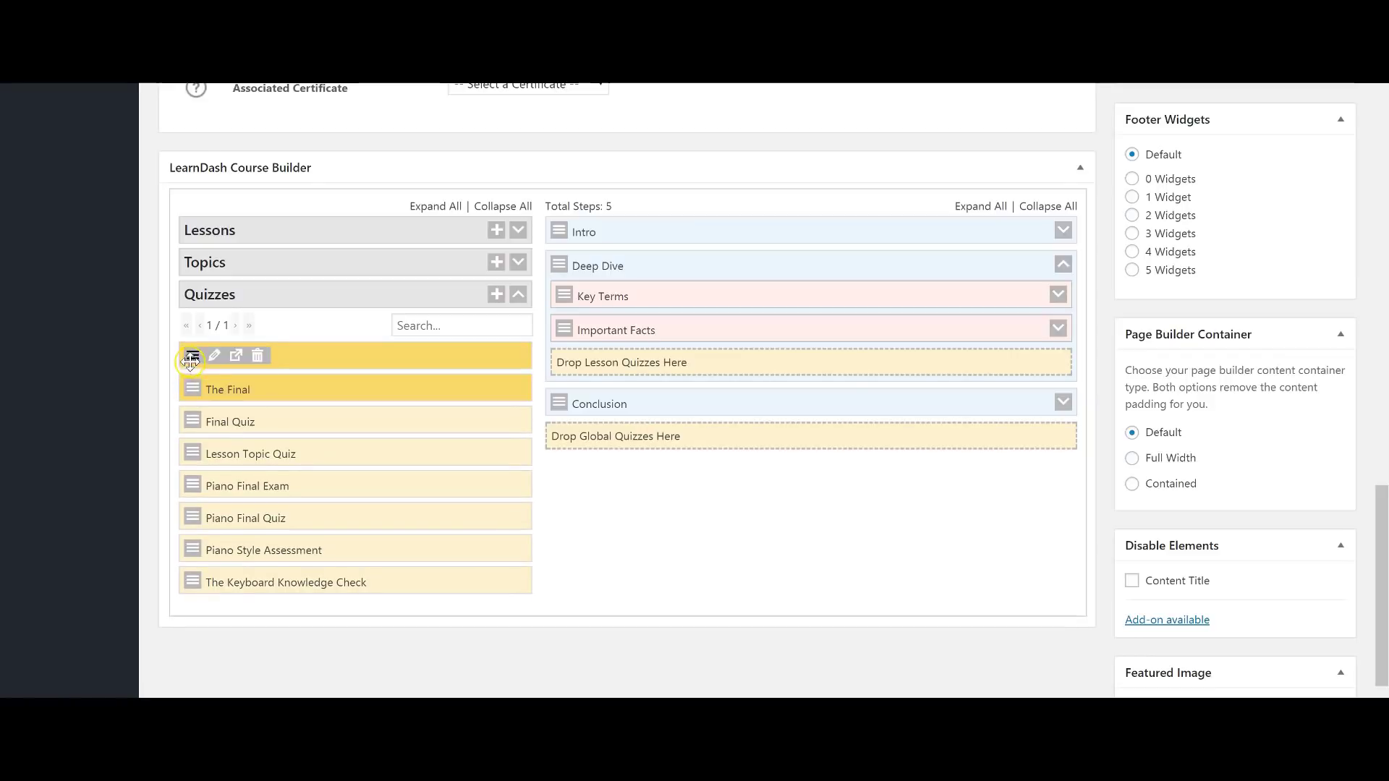
{"action": "left_click_drag", "start_coordinate": [194, 358], "coordinate": [576, 435]}
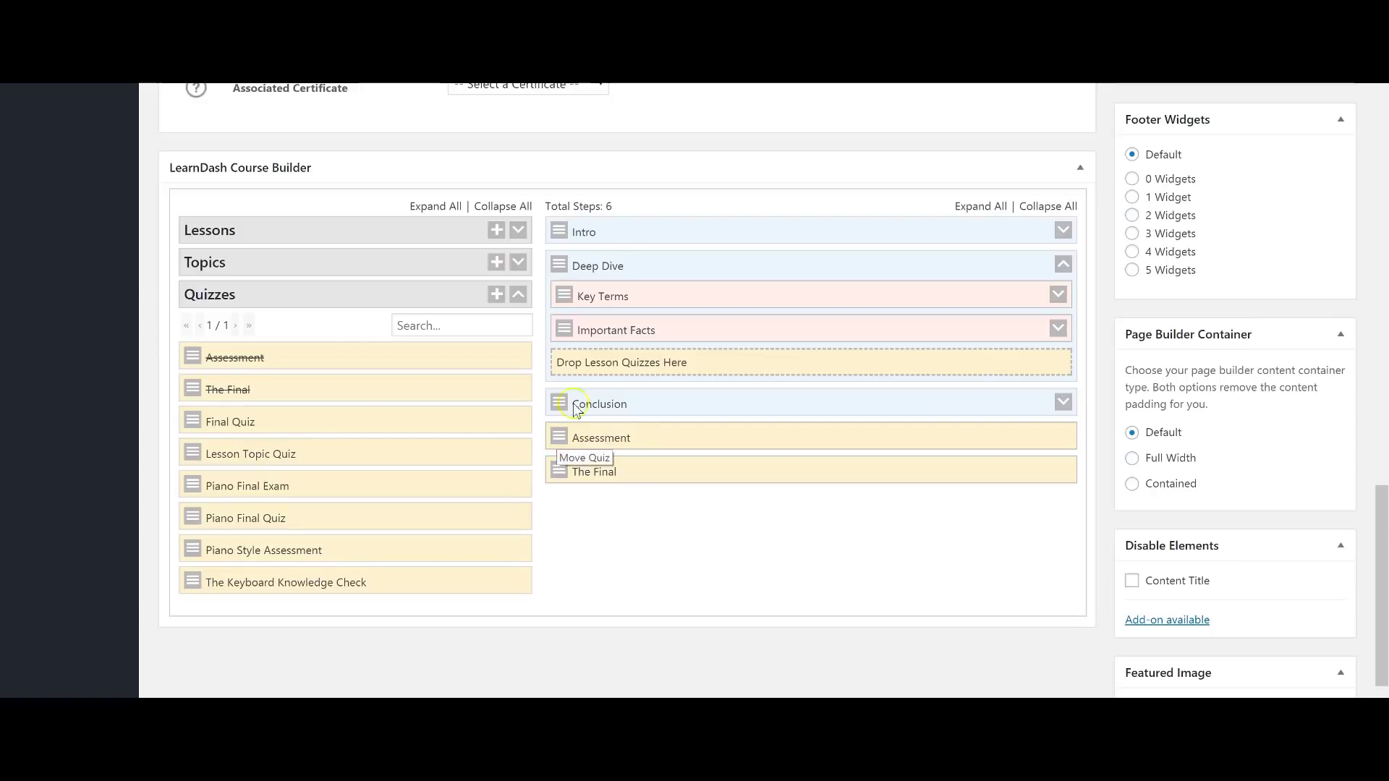
Step: Place the Assessment quiz inside Important Facts, then expand and collapse the outline to check
{"action": "left_click", "coordinate": [1058, 328]}
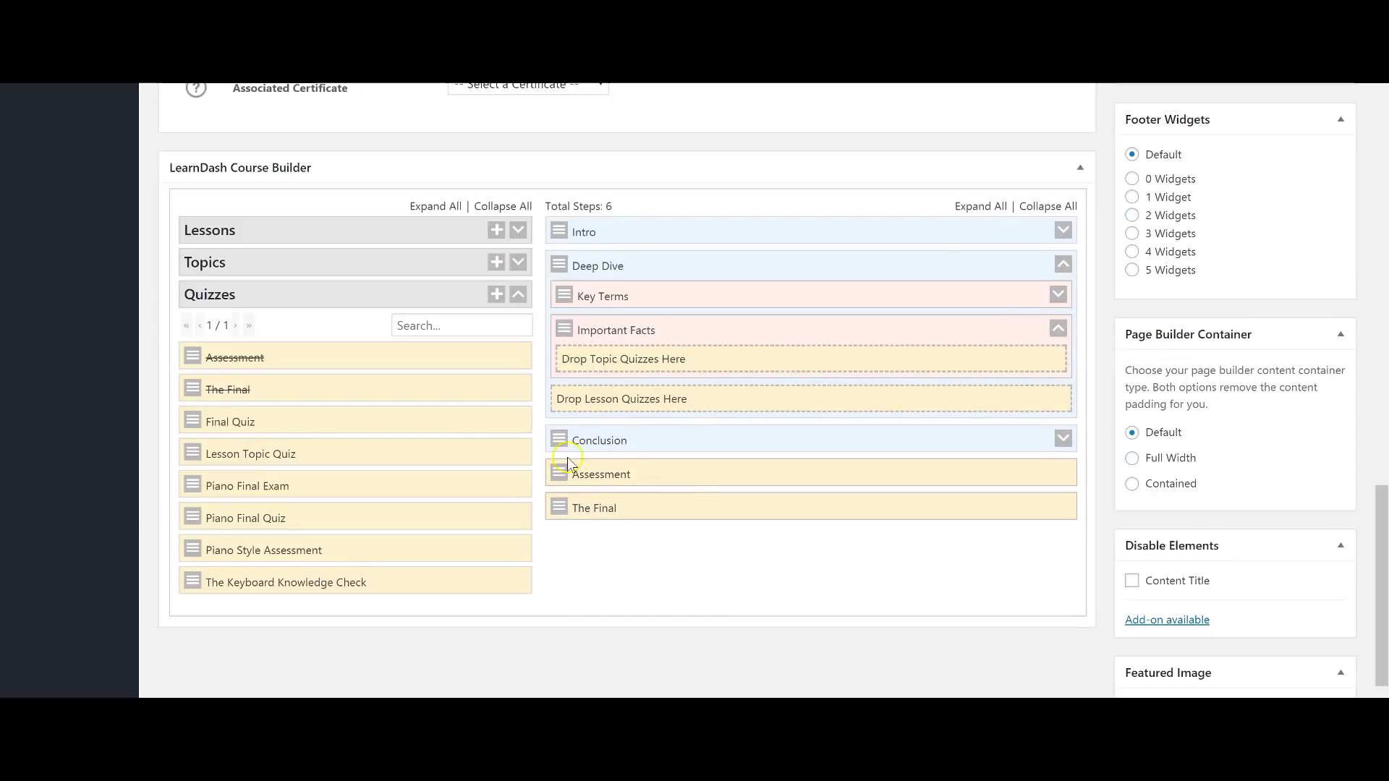
{"action": "left_click_drag", "start_coordinate": [559, 474], "coordinate": [586, 398]}
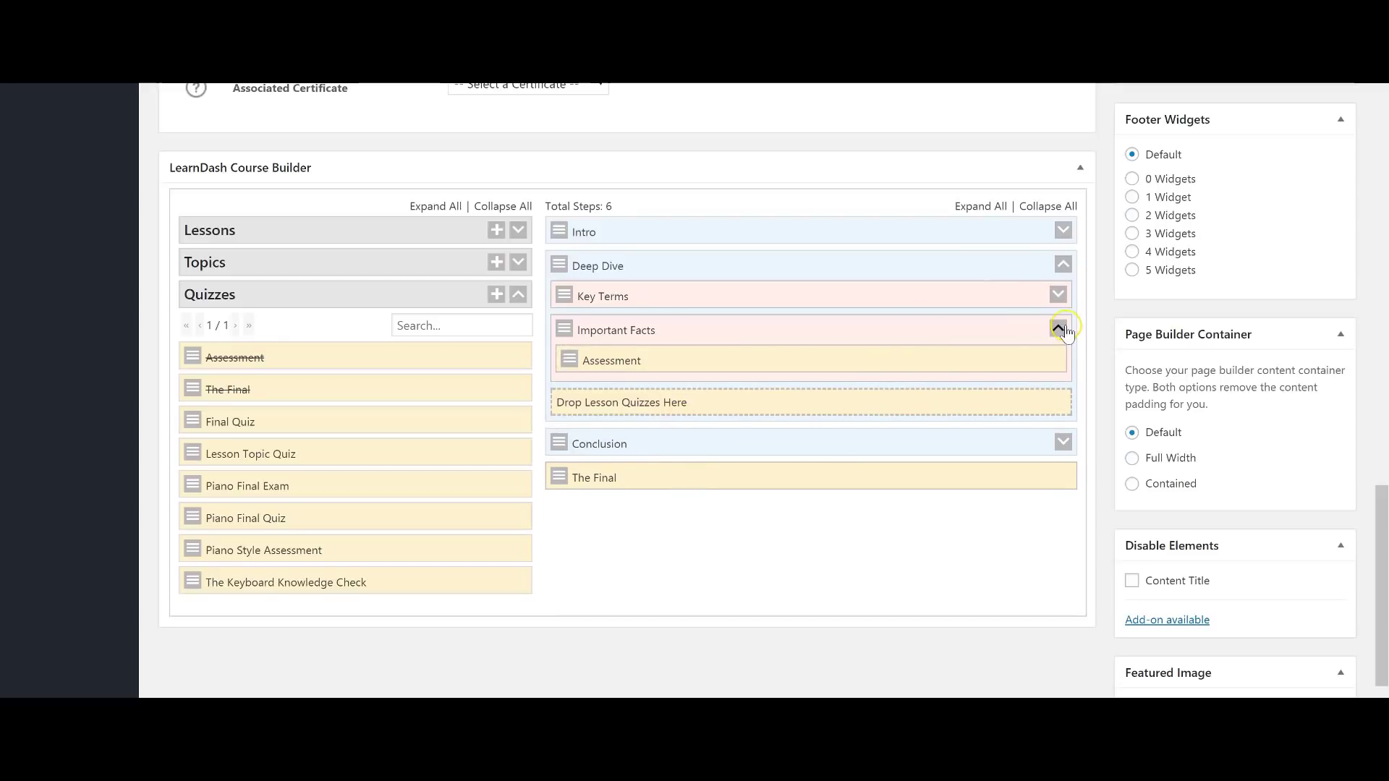
{"action": "left_click", "coordinate": [990, 208]}
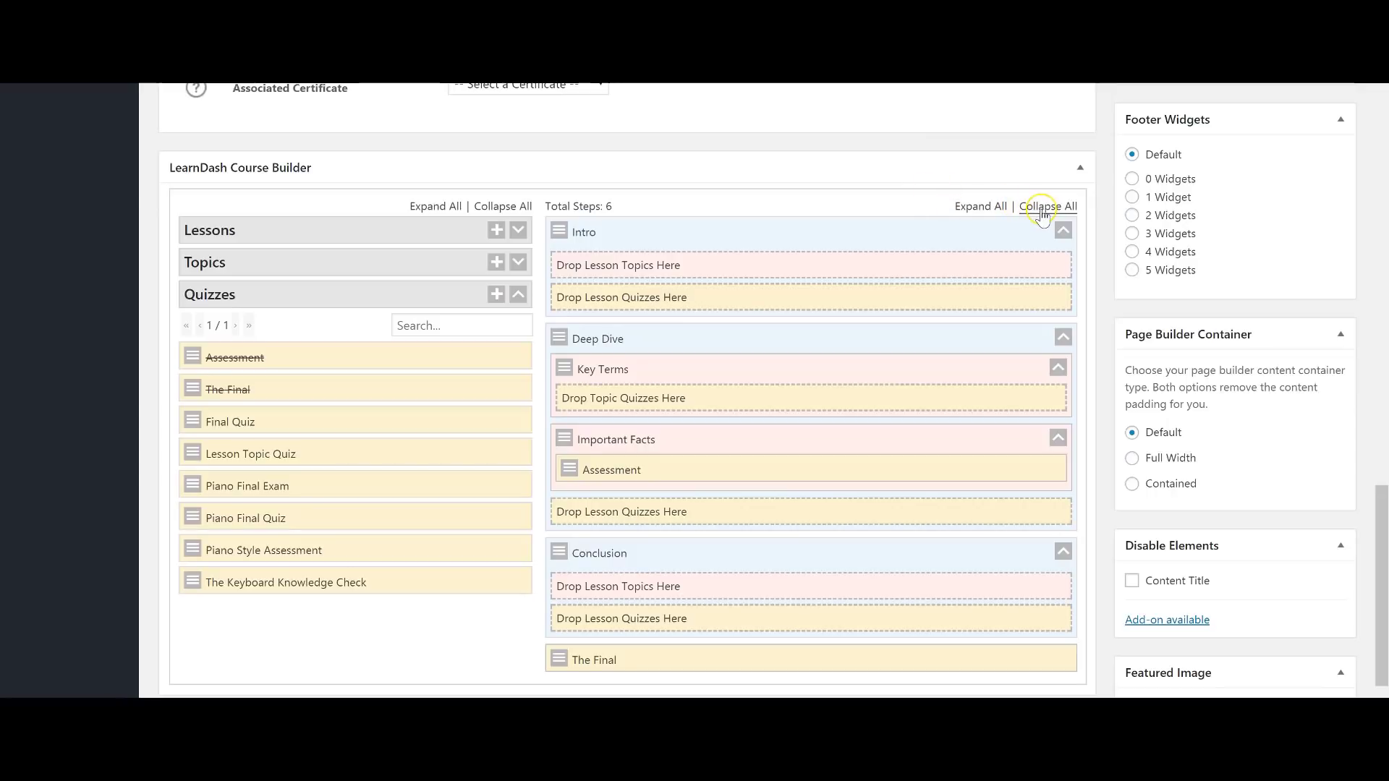
{"action": "left_click", "coordinate": [1042, 210]}
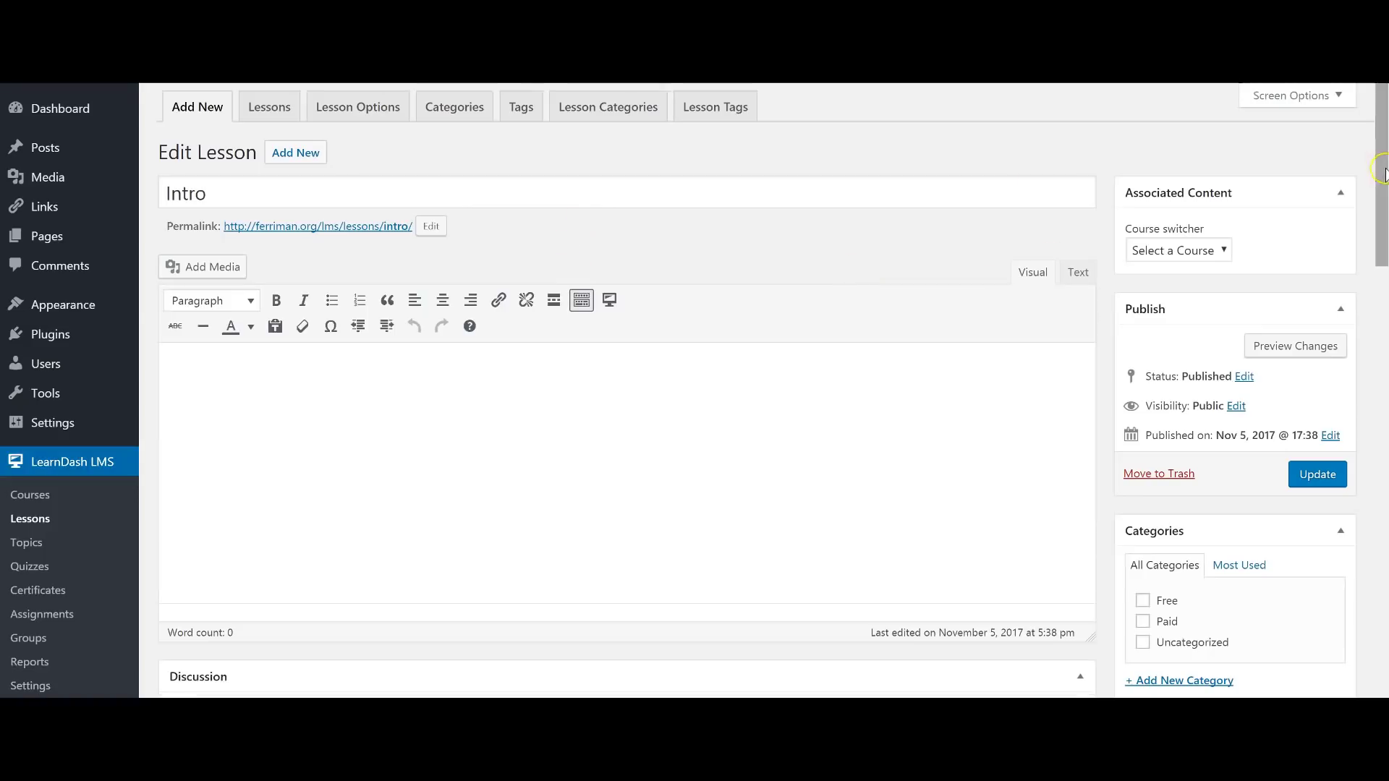
{"action": "mouse_move", "coordinate": [1382, 152]}
{"action": "left_mouse_down"}
{"action": "mouse_move", "coordinate": [1382, 397]}
{"action": "mouse_move", "coordinate": [1382, 149]}
{"action": "left_mouse_up"}
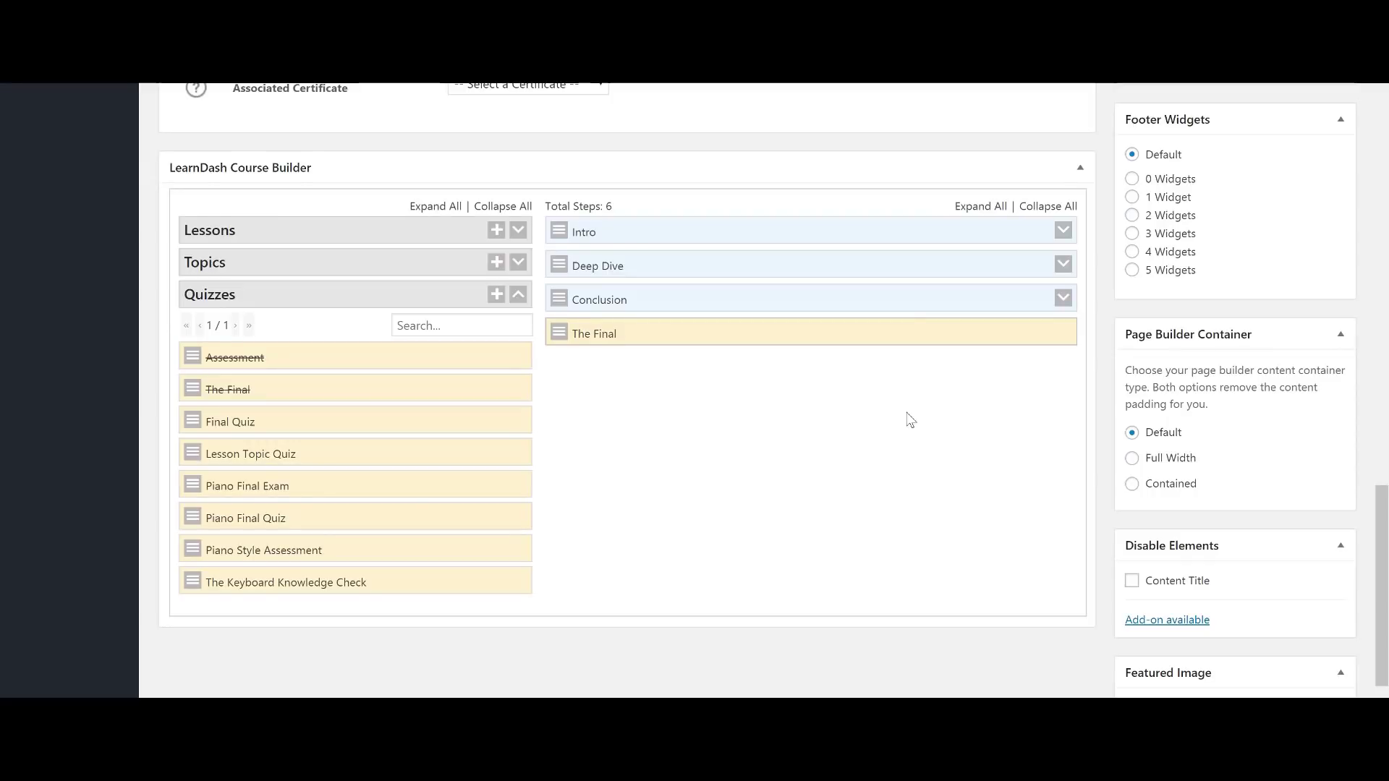
Step: Save the course as a draft and reopen its builder from the Courses list
{"action": "scroll", "coordinate": [940, 383], "scroll_direction": "up", "scroll_amount": 15}
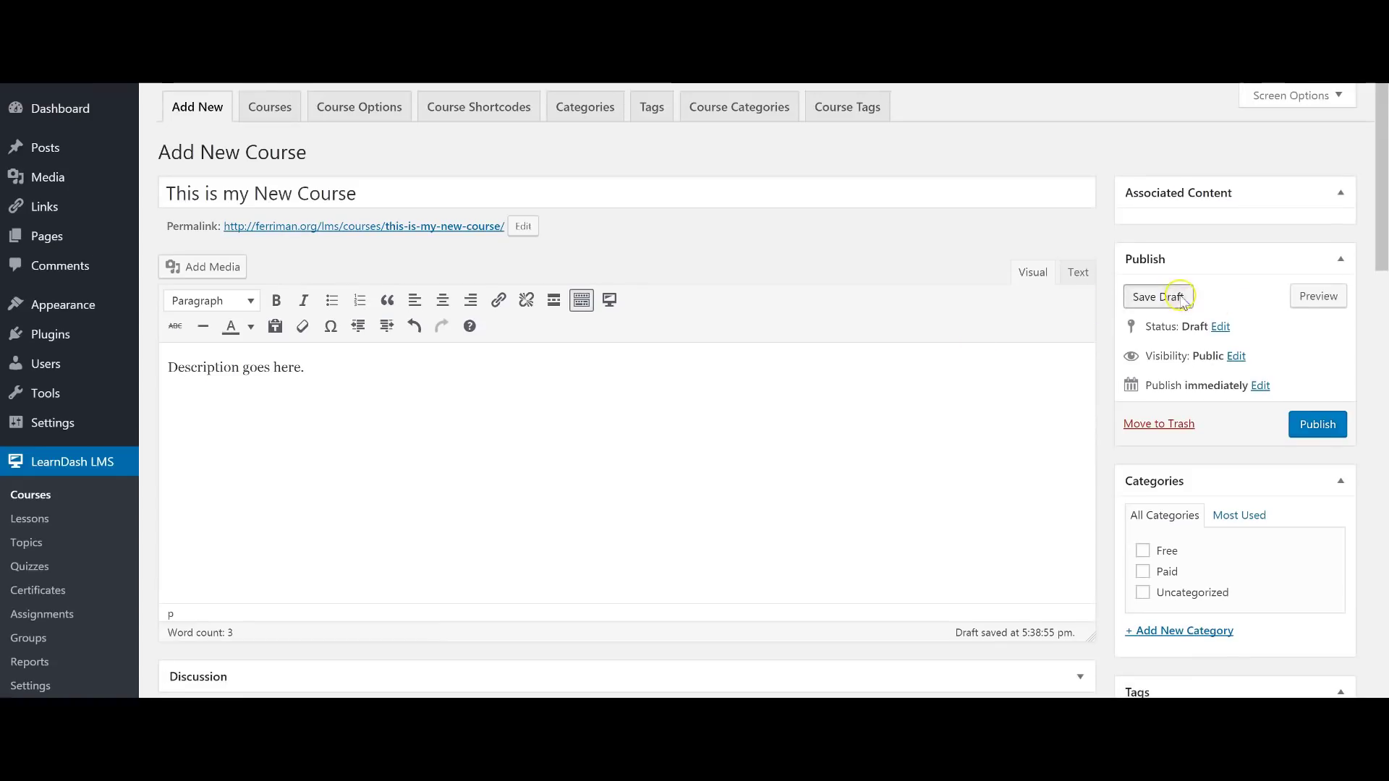
{"action": "left_click", "coordinate": [1183, 297]}
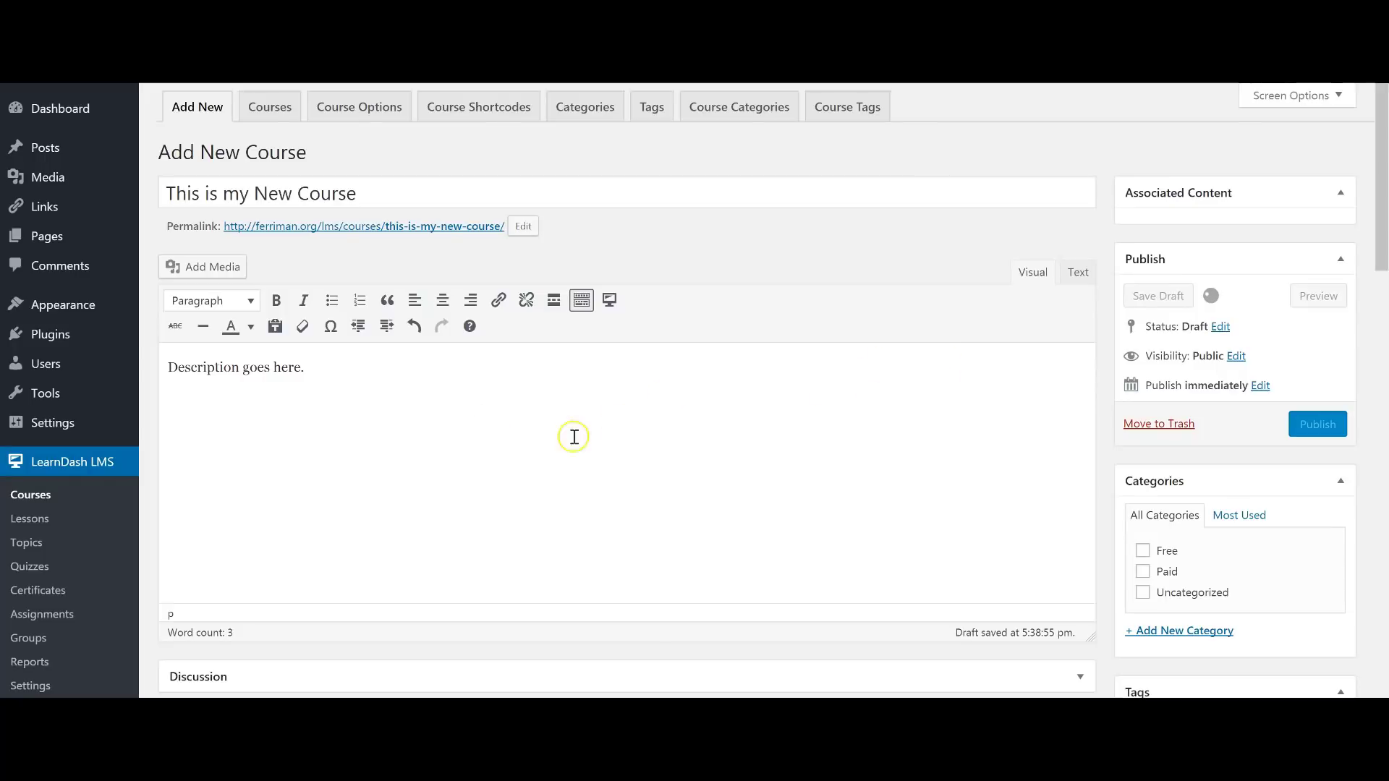
{"action": "left_click", "coordinate": [270, 107]}
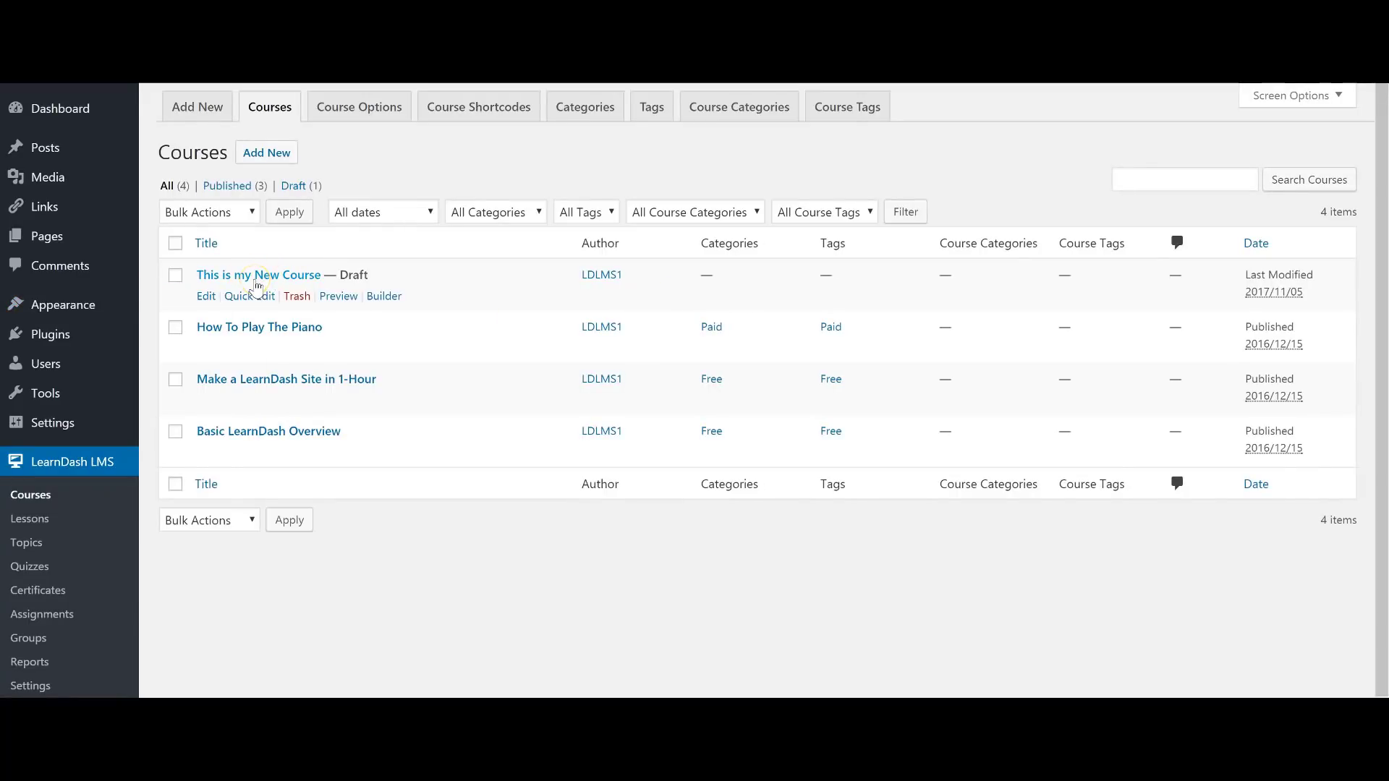
{"action": "left_click", "coordinate": [384, 296]}
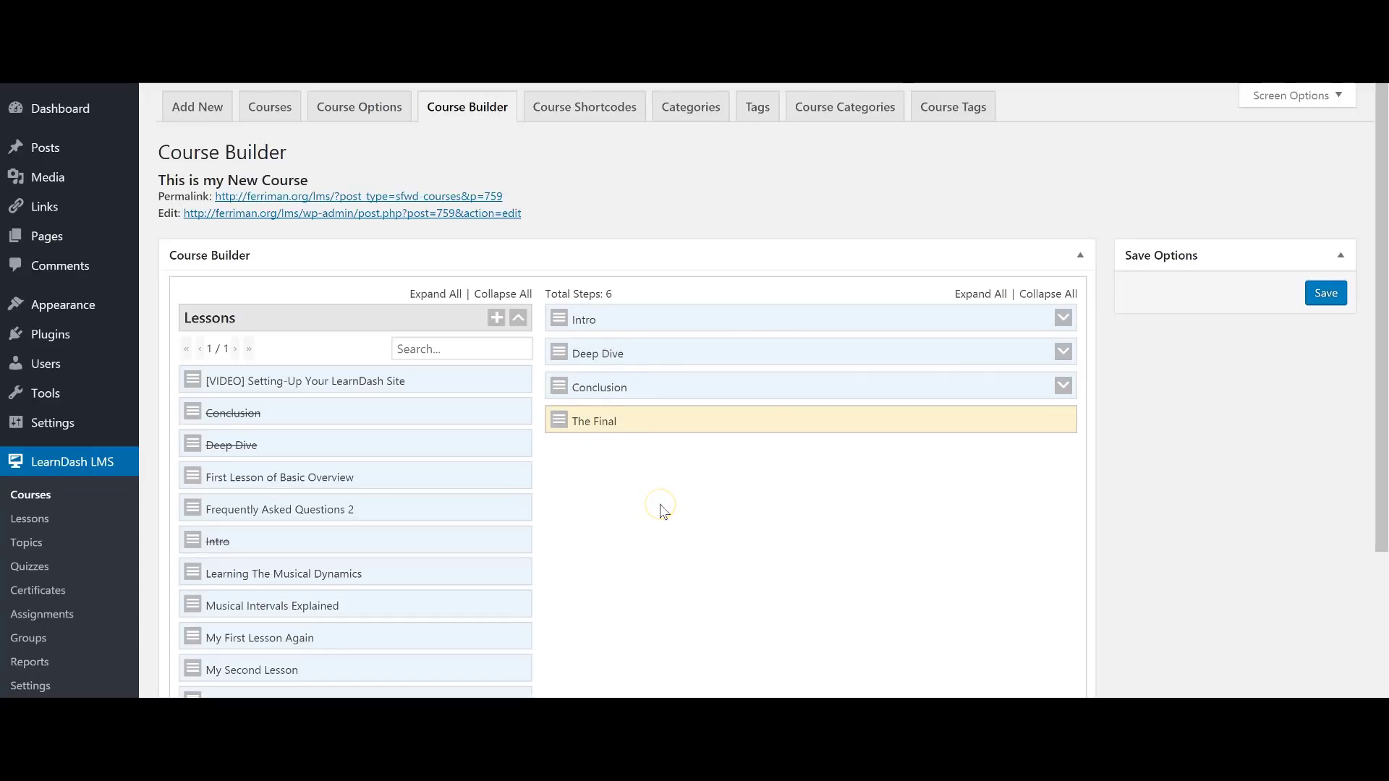
Step: Open the Builder row action for 'This is my New Course' in the Courses list
{"action": "left_click", "coordinate": [616, 492]}
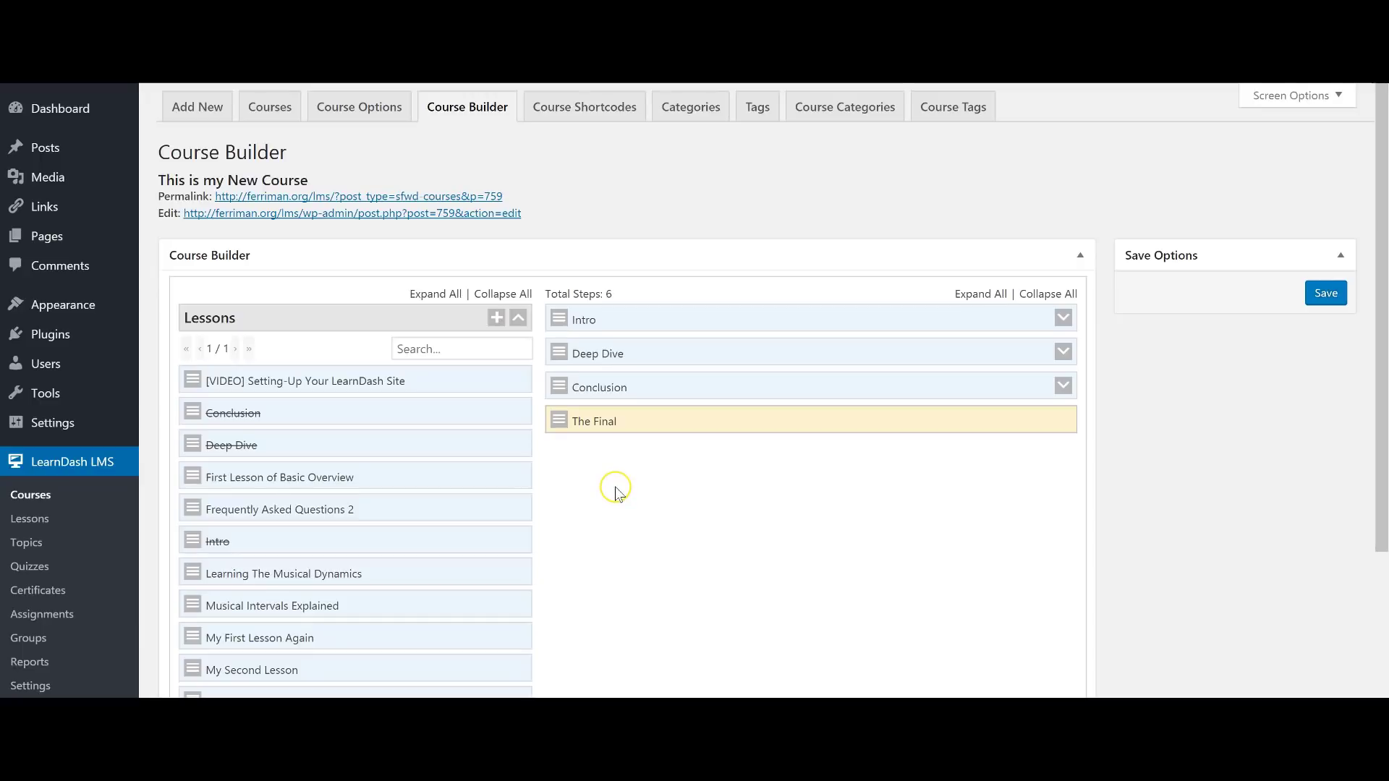